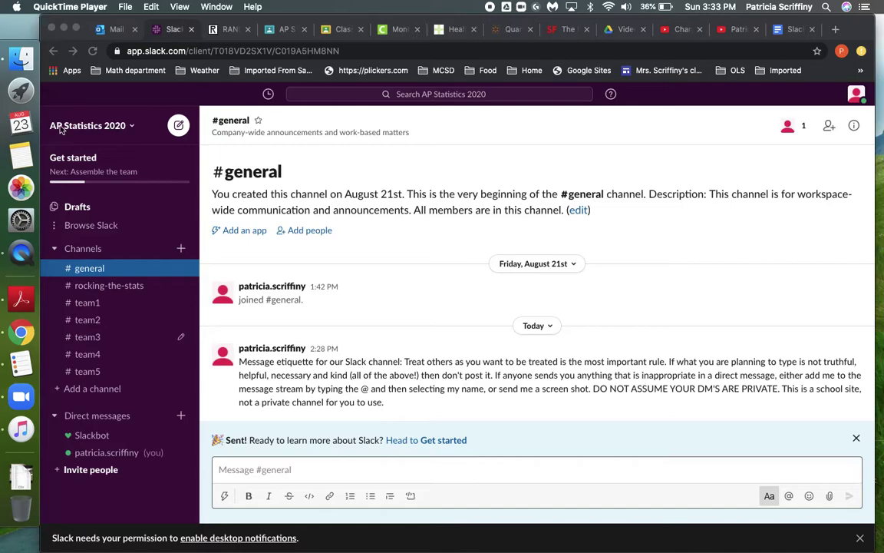
From the workspace menu's Add workspaces option, choose Create a new workspace to open sign-up.
click(122, 121)
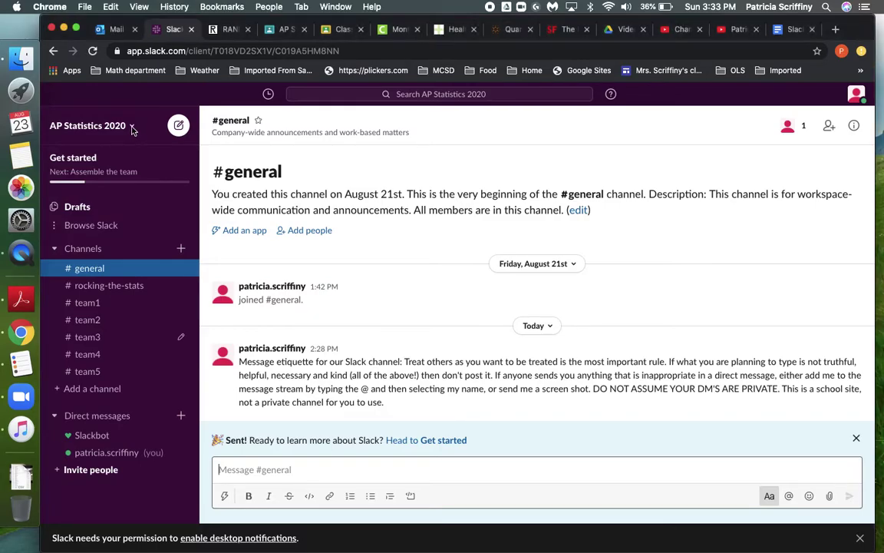
click(132, 130)
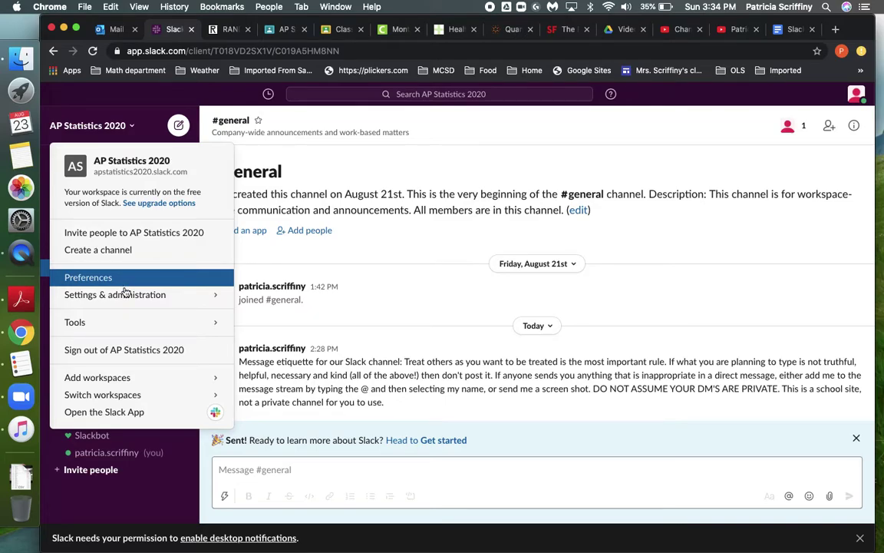
mouse_move(126, 299)
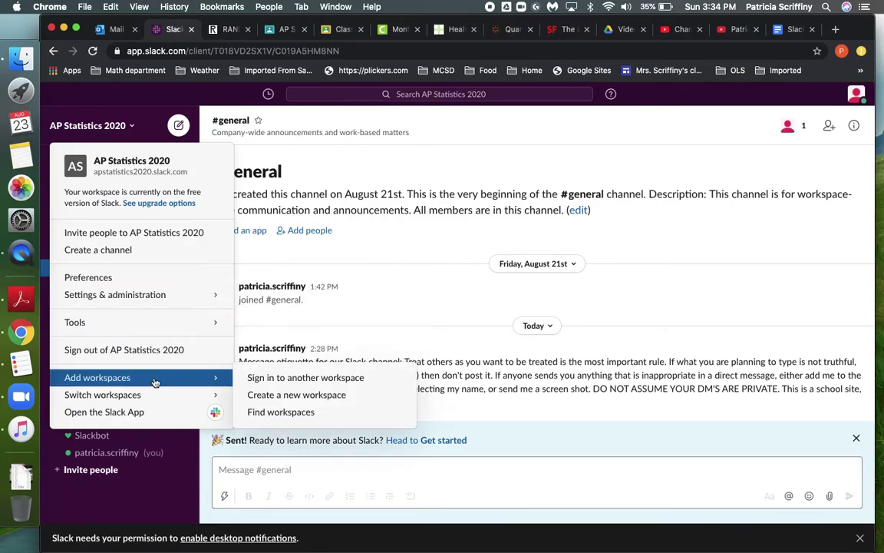
mouse_move(154, 392)
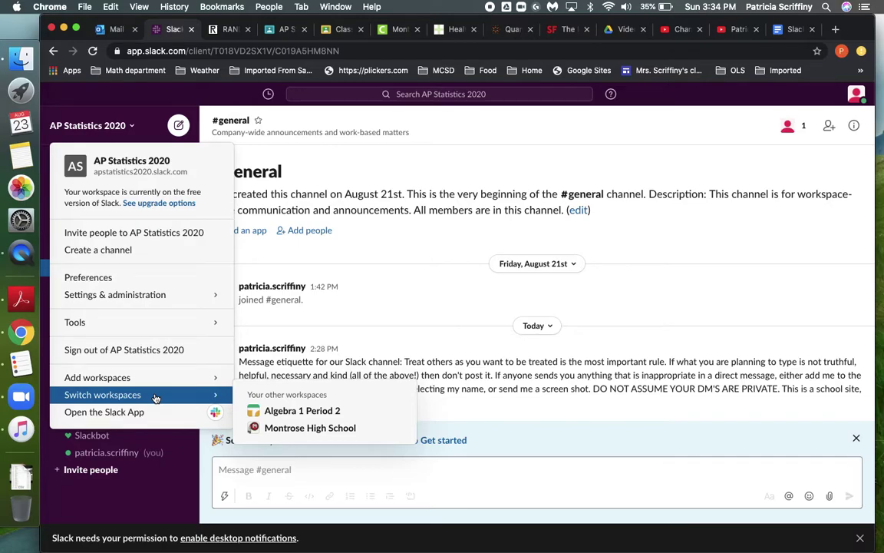
mouse_move(105, 376)
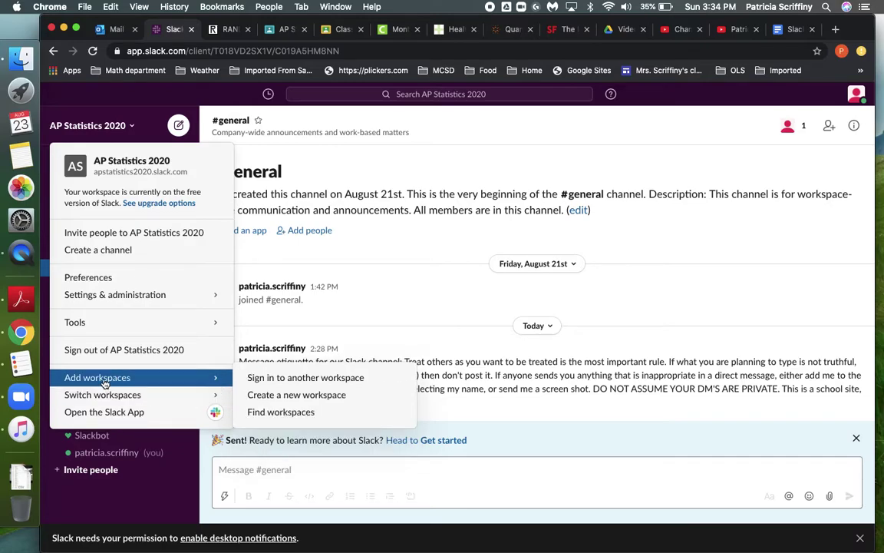
click(295, 395)
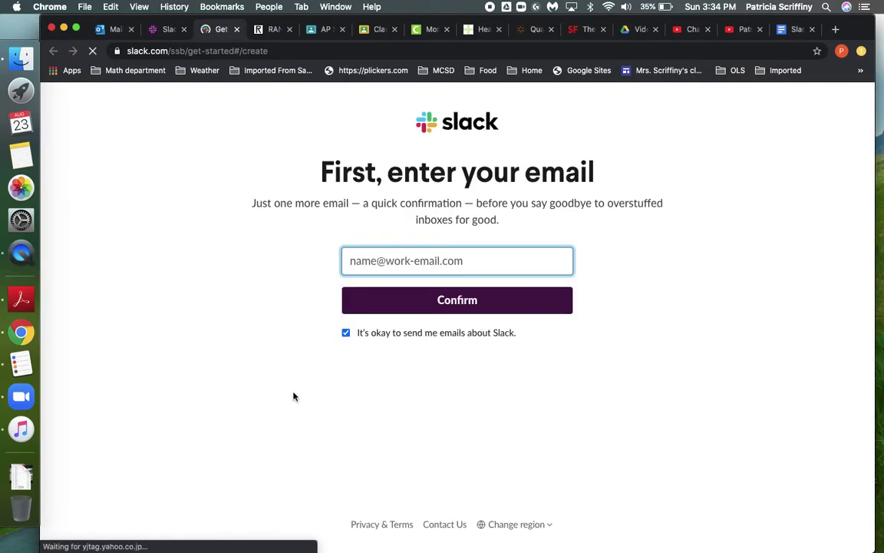
Enter the suggested work e-mail, opt out of Slack marketing e-mails, and confirm.
text(pa)
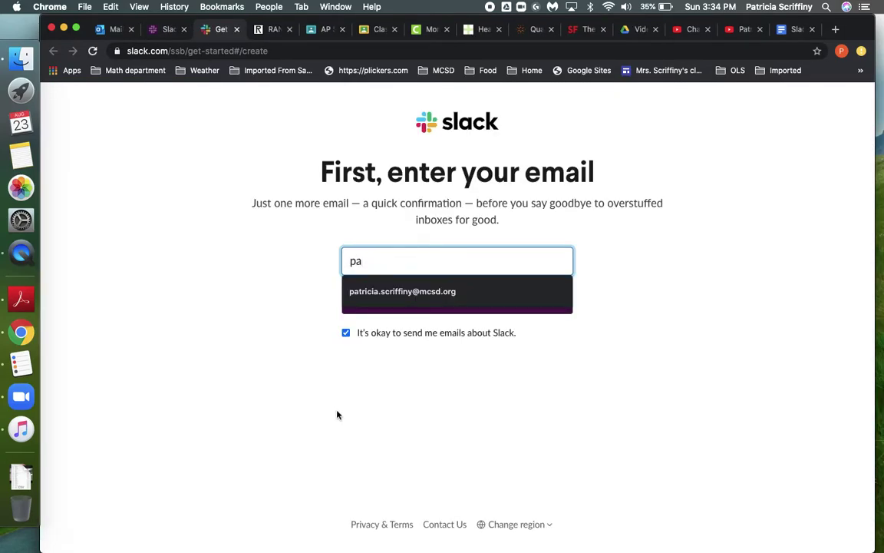
click(430, 295)
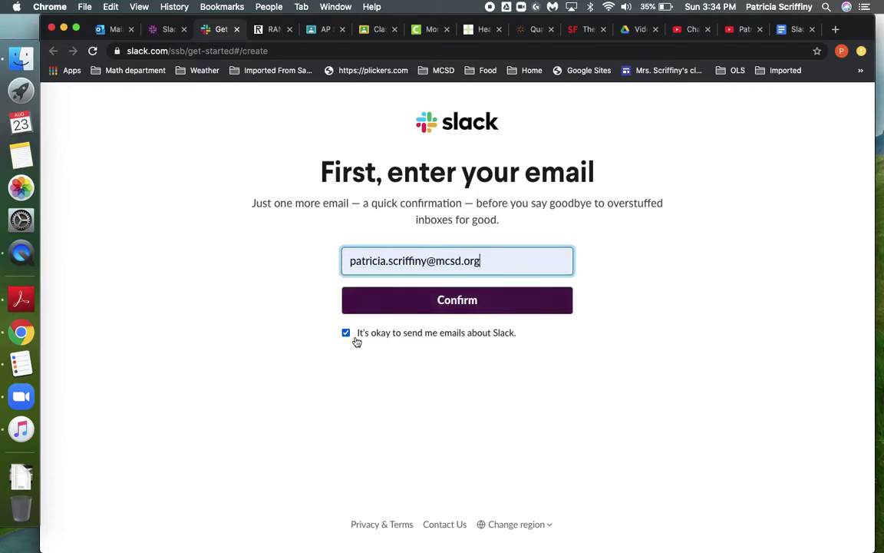
click(346, 333)
click(419, 306)
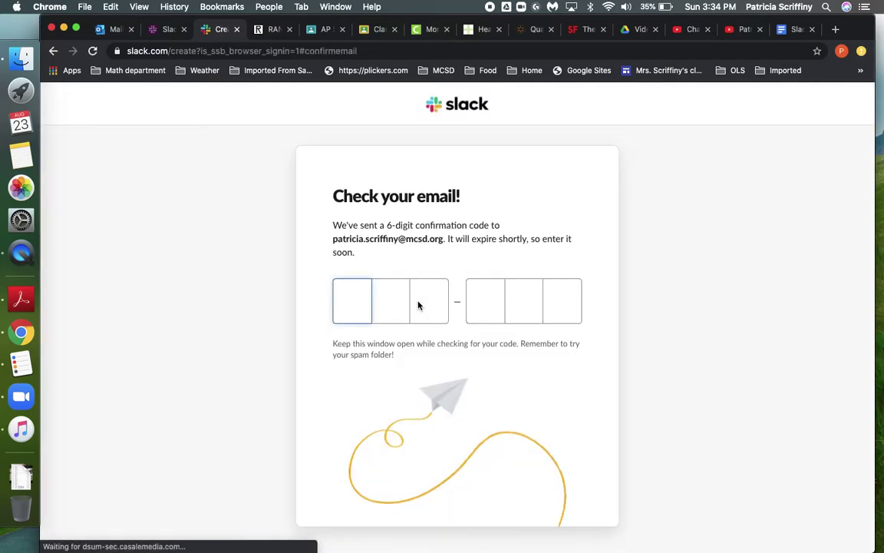
Read the code in the newest Slack confirmation e-mail in Outlook, then return to Slack.
click(111, 30)
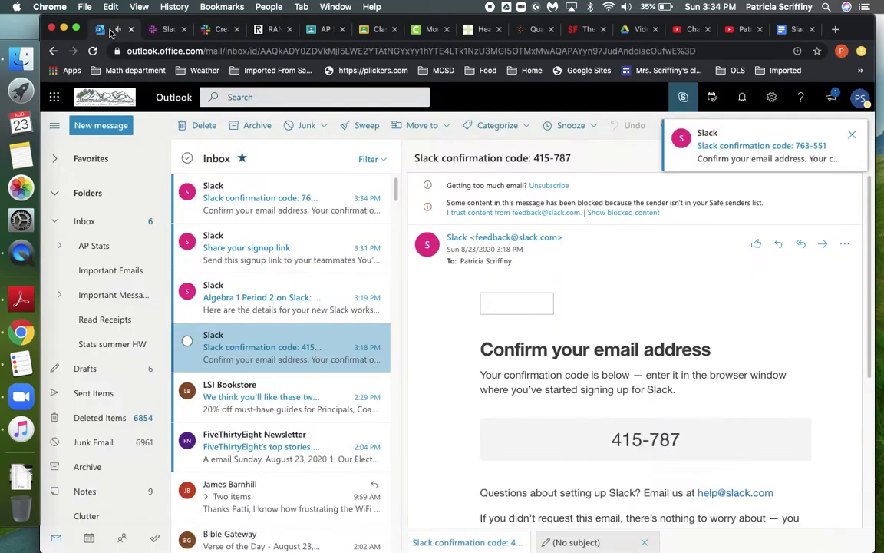
click(276, 199)
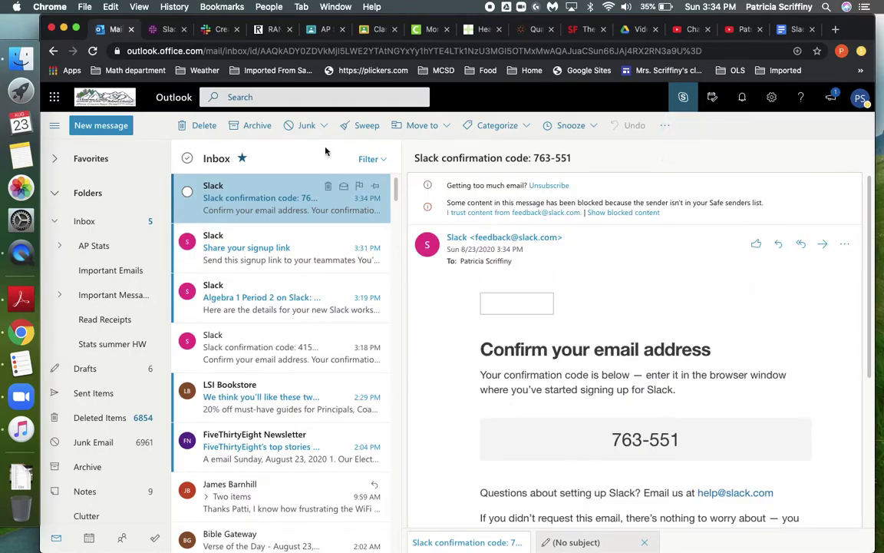
click(166, 31)
Enter the e-mailed confirmation code and name the workspace 'Algebra 1 Period 3'.
click(214, 31)
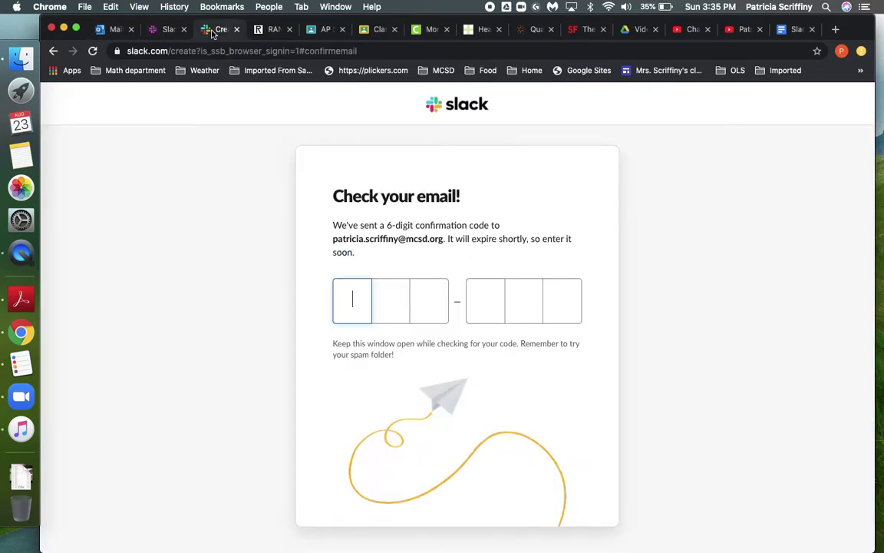
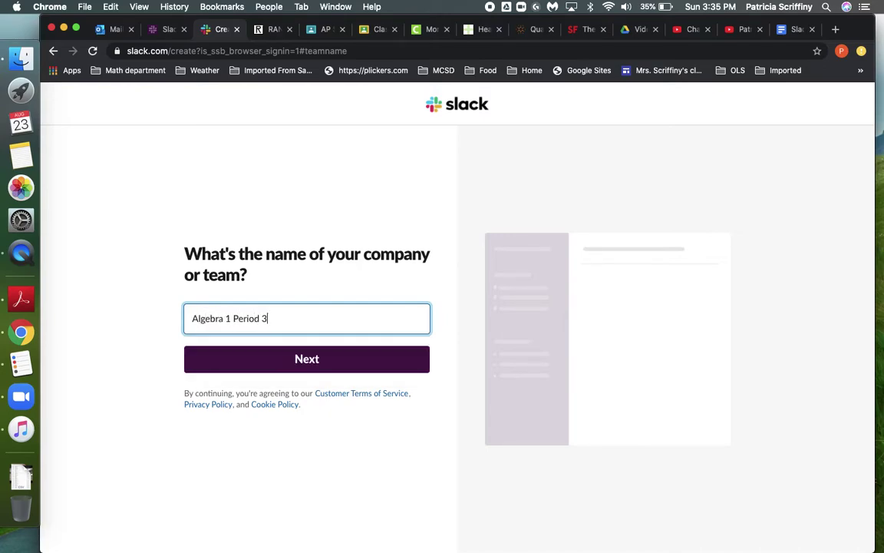
click(303, 367)
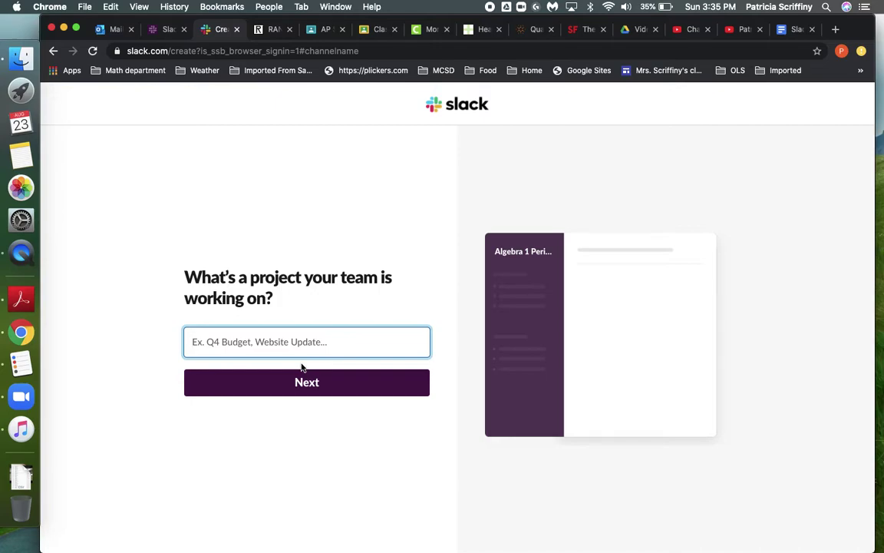
Name the first channel 'team1', skip inviting teammates, and open the channel.
text(t)
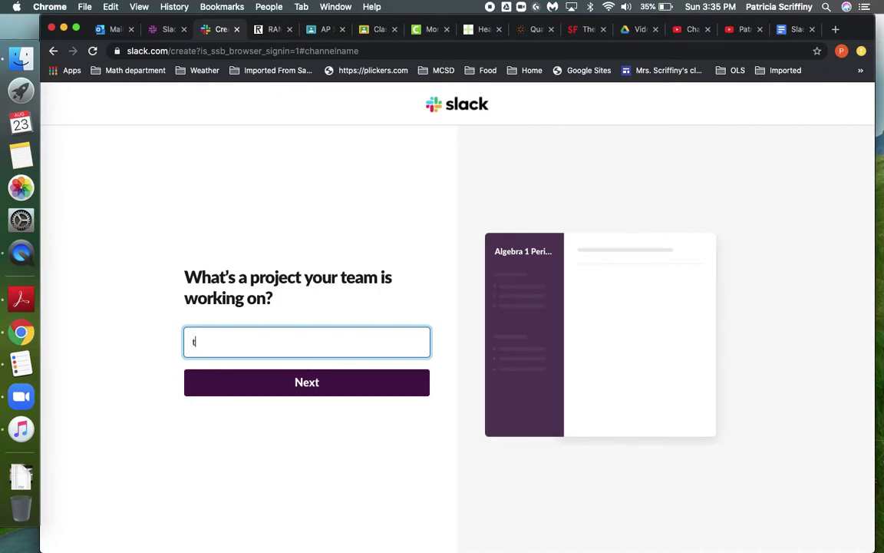
text(eam1)
click(312, 388)
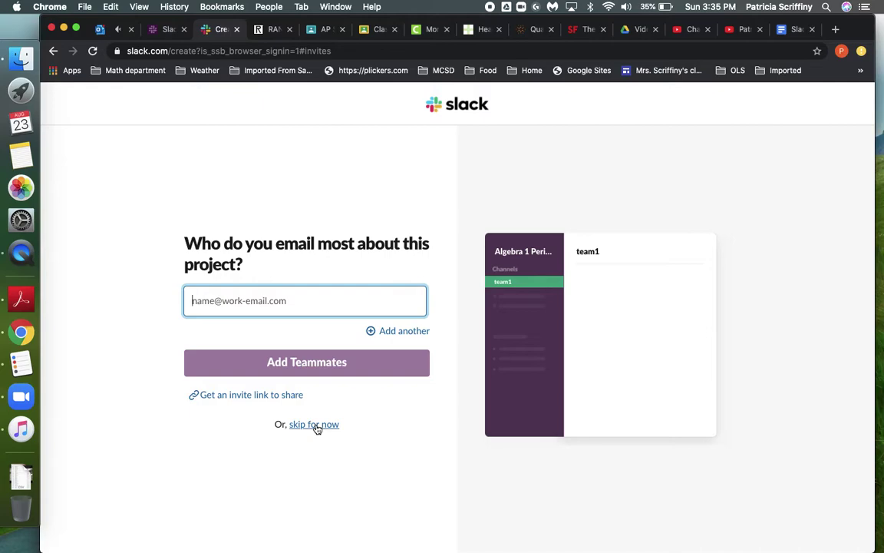
click(315, 425)
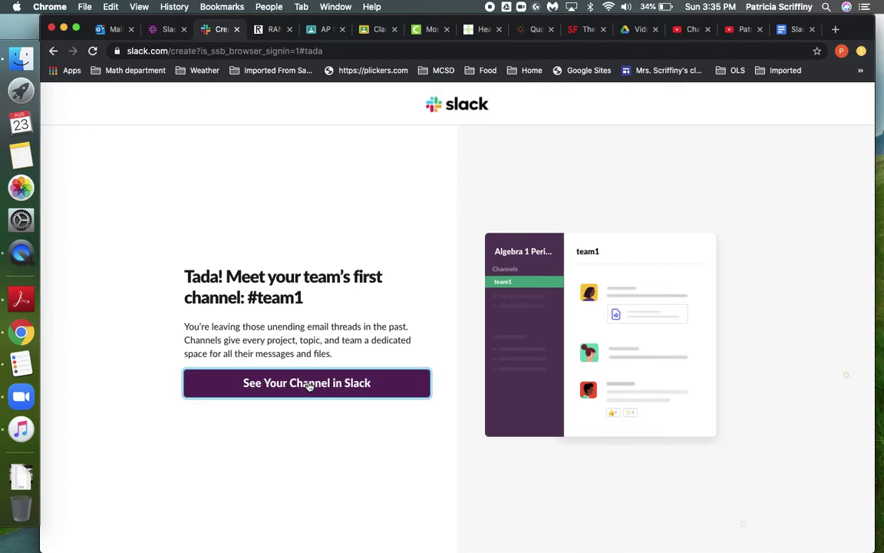
click(308, 384)
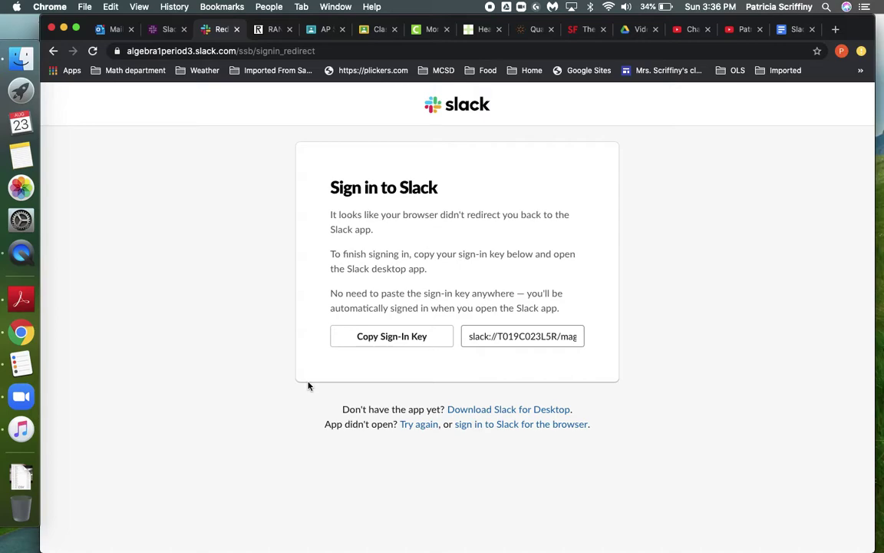
Copy the sign-in key, then launch Algebra 1 Period 3 from the Slack home page's workspace list.
click(394, 340)
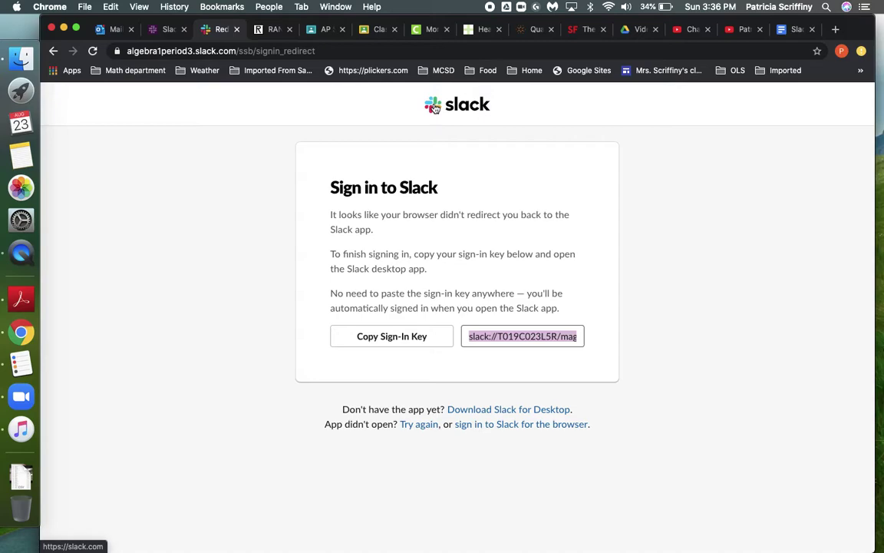
click(434, 108)
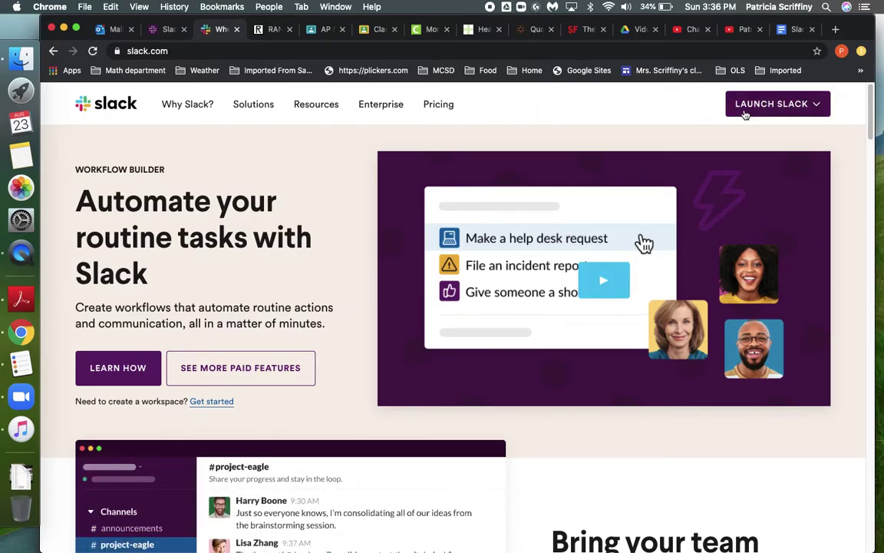
click(777, 107)
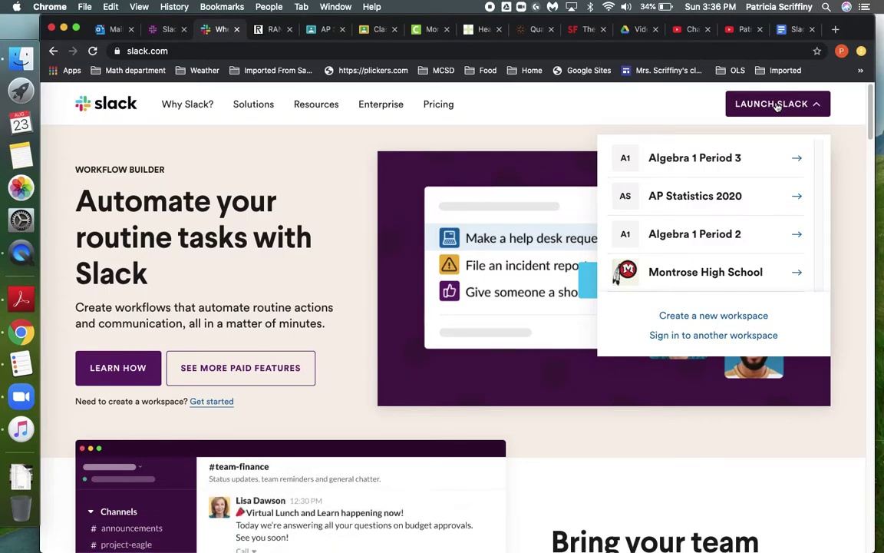
click(695, 164)
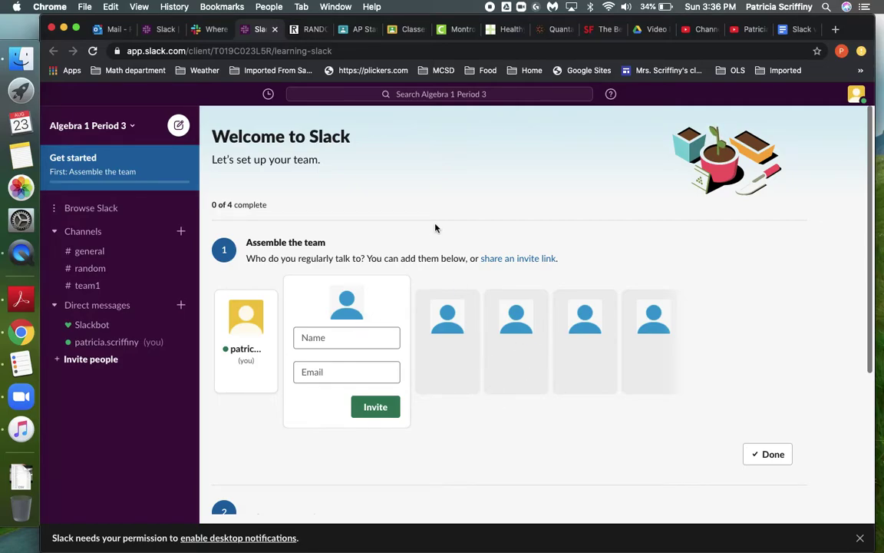
scroll(435, 228, down, 3)
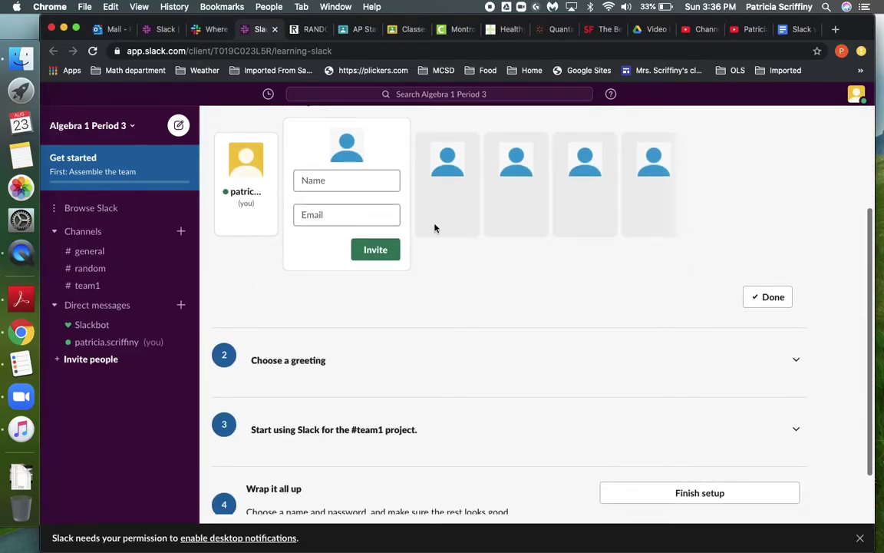
scroll(435, 228, down, 1)
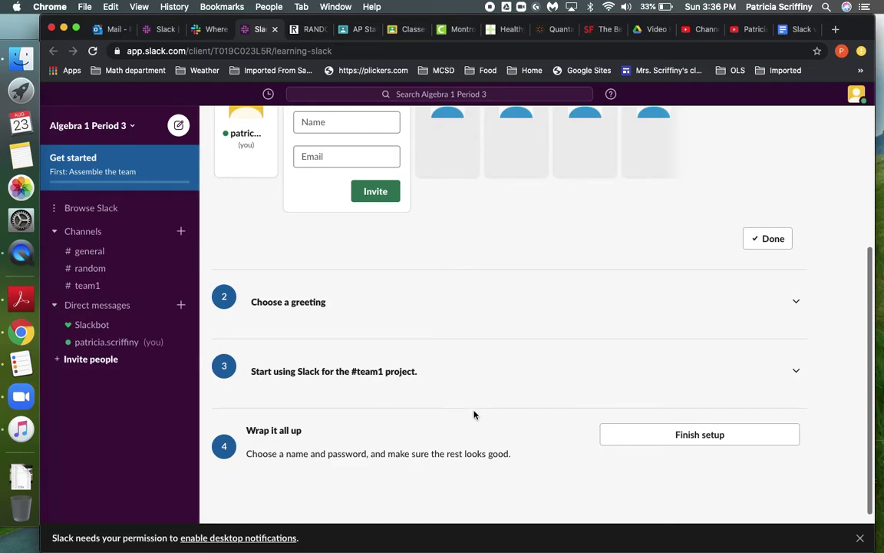
scroll(373, 313, up, 4)
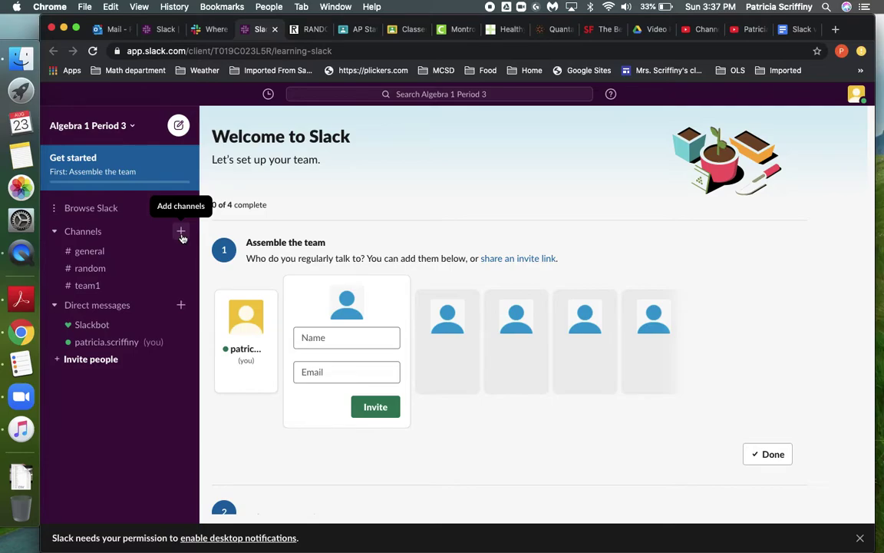
Permanently delete the #random channel through its channel options, confirming the deletion.
right_click(129, 270)
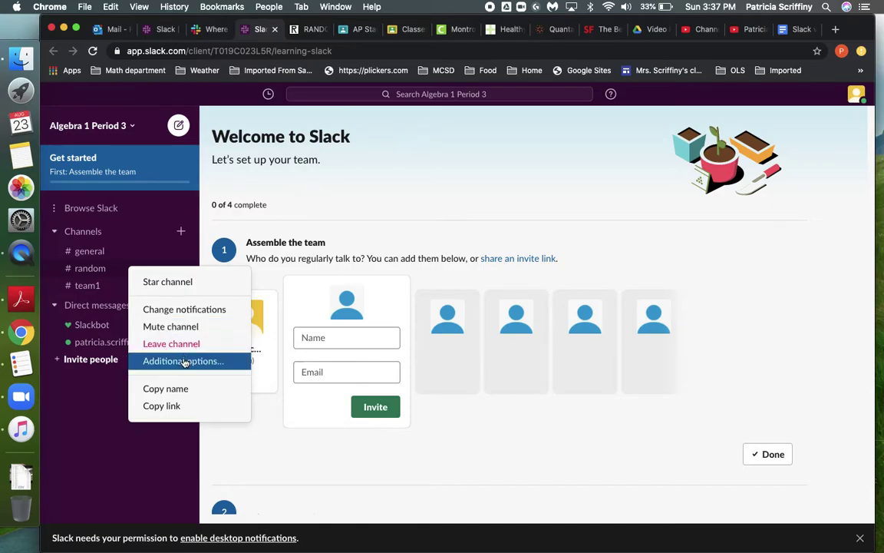
click(184, 362)
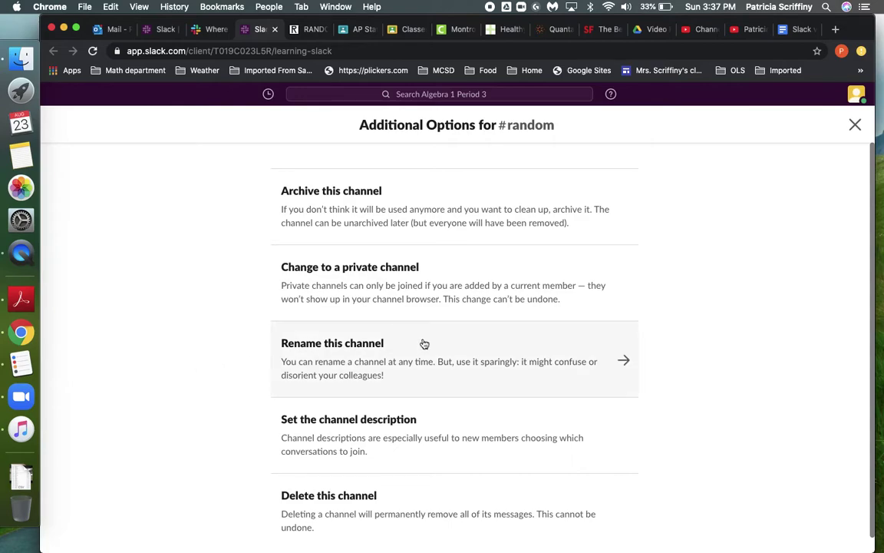
scroll(424, 344, down, 1)
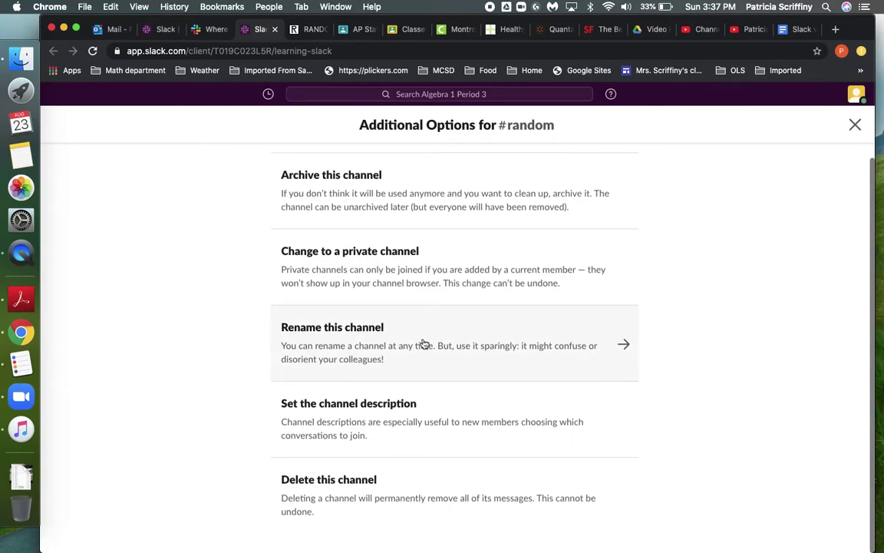
click(321, 479)
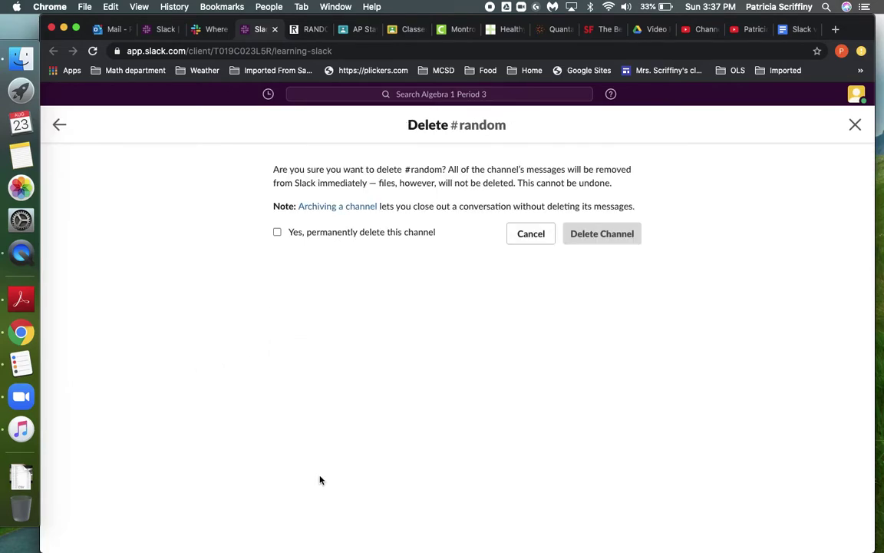
click(277, 232)
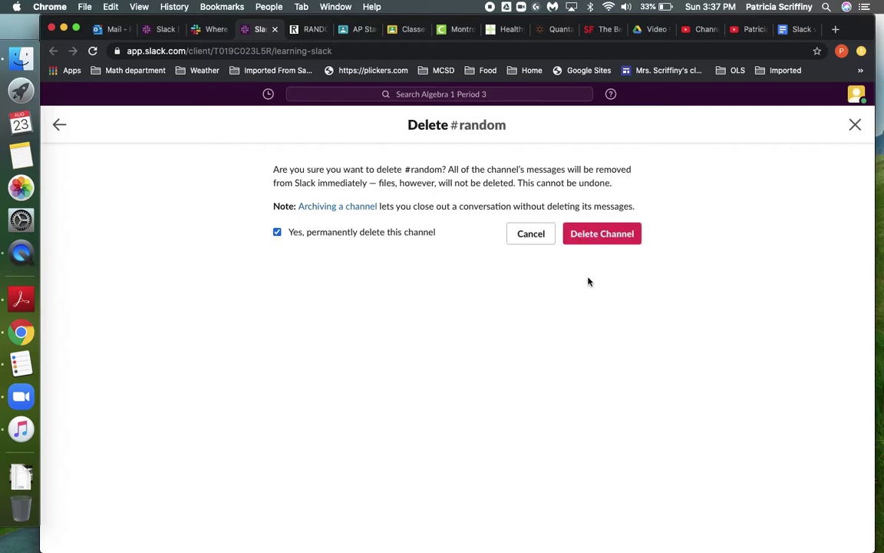
click(601, 235)
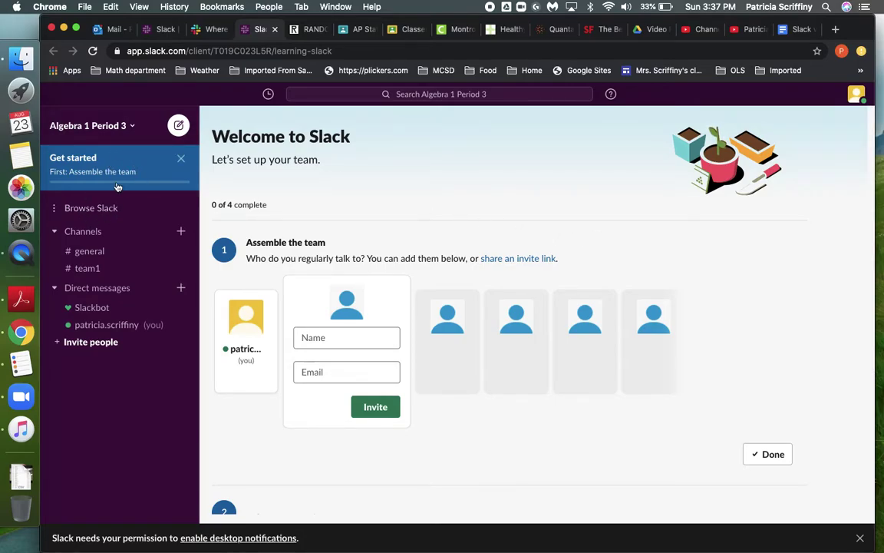
click(130, 126)
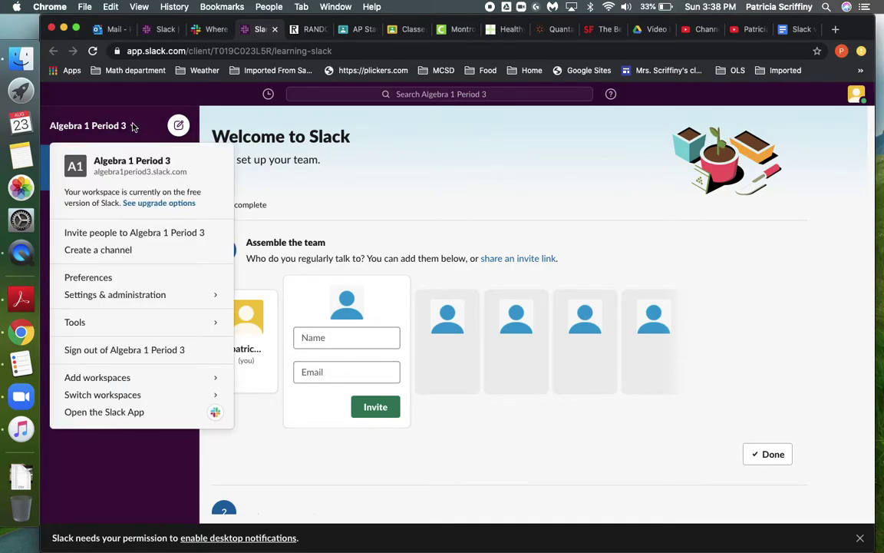
Choose the Mondrian theme under Preferences > Themes, then close Preferences.
click(119, 276)
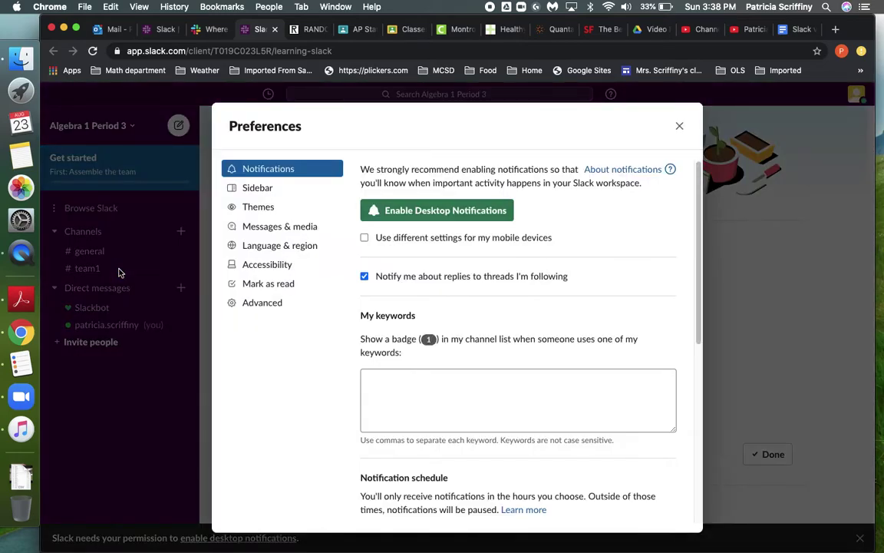
click(262, 207)
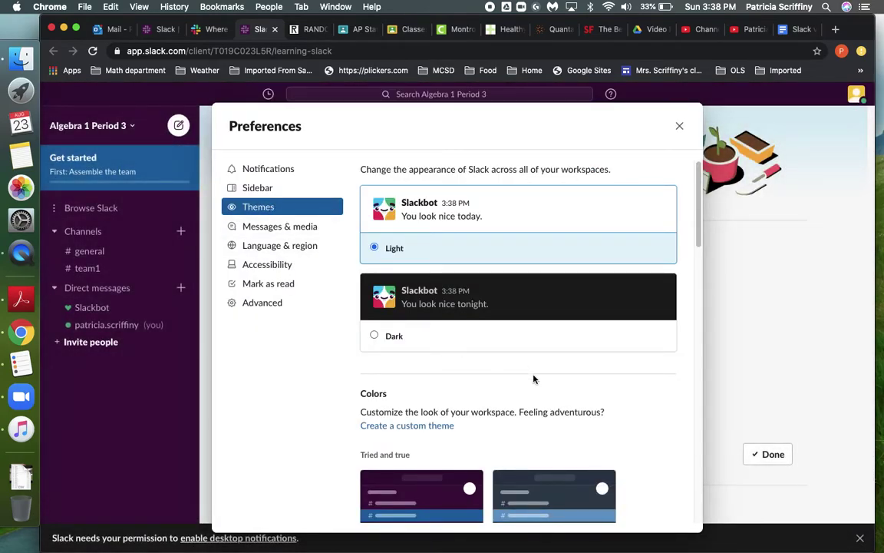
scroll(534, 379, down, 10)
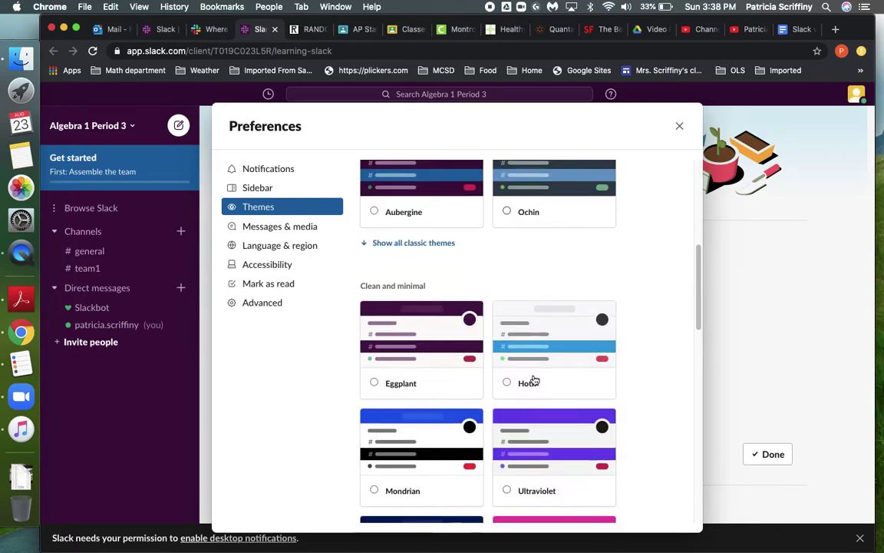
scroll(534, 378, down, 8)
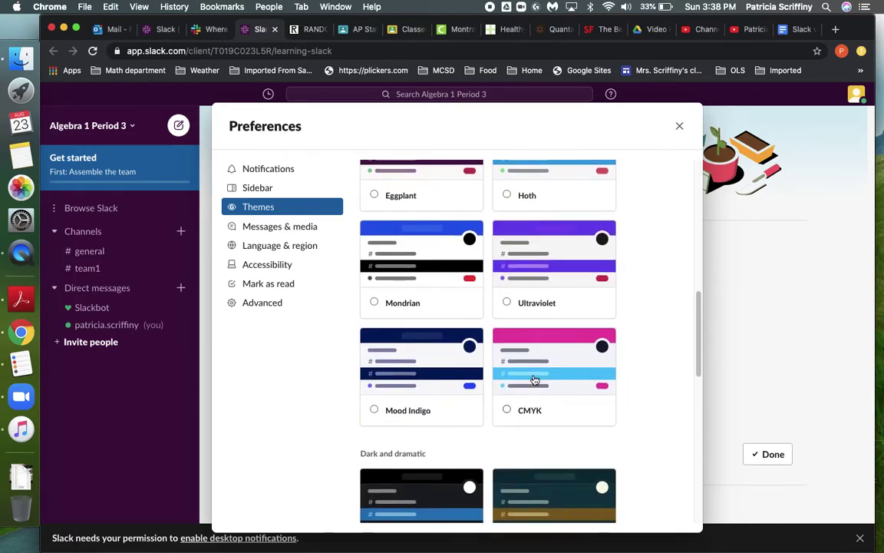
scroll(534, 379, down, 2)
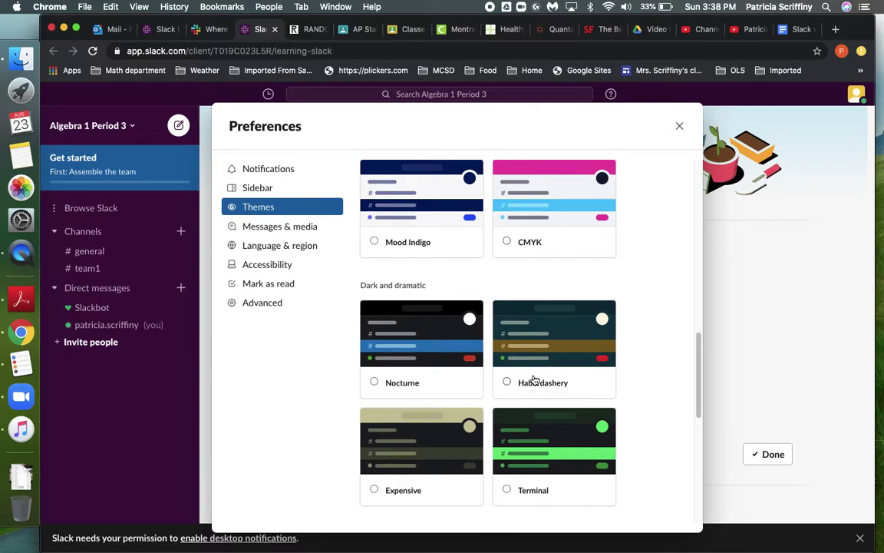
scroll(535, 380, down, 1)
scroll(535, 380, down, 5)
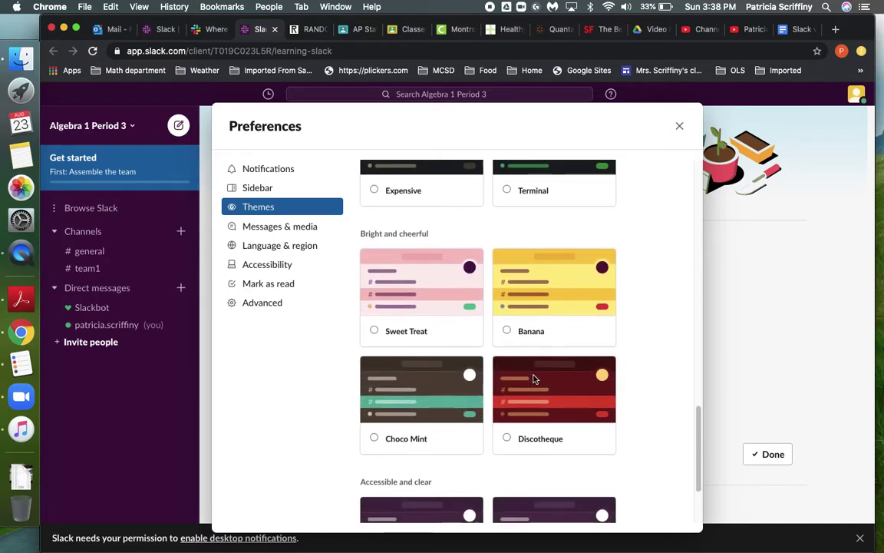
scroll(535, 380, down, 2)
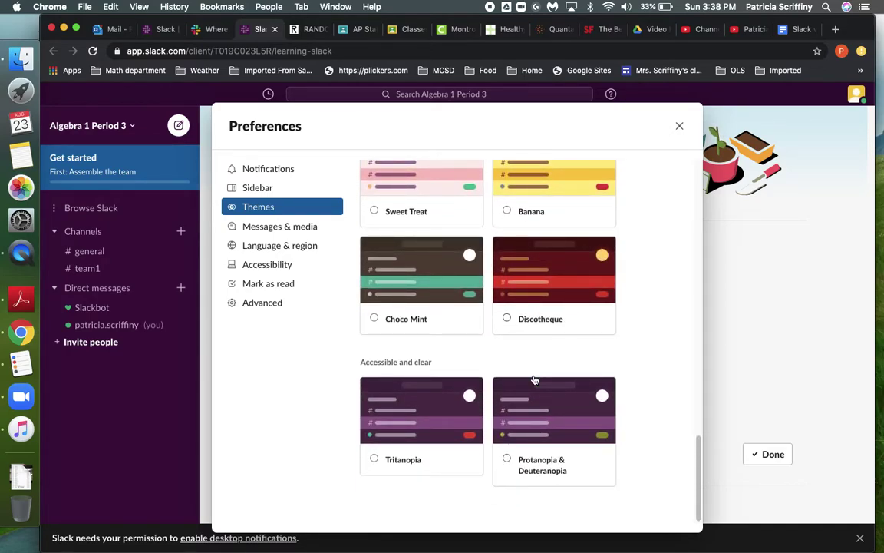
scroll(534, 380, up, 5)
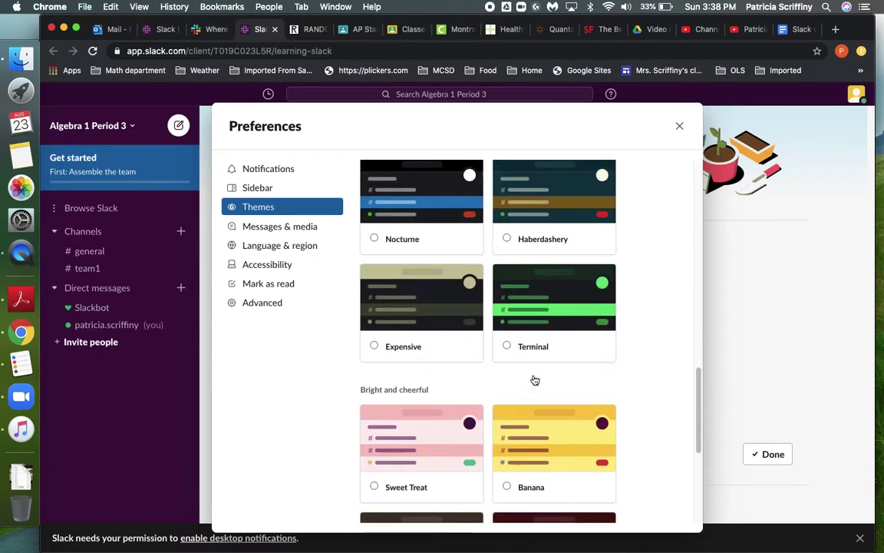
scroll(535, 380, up, 6)
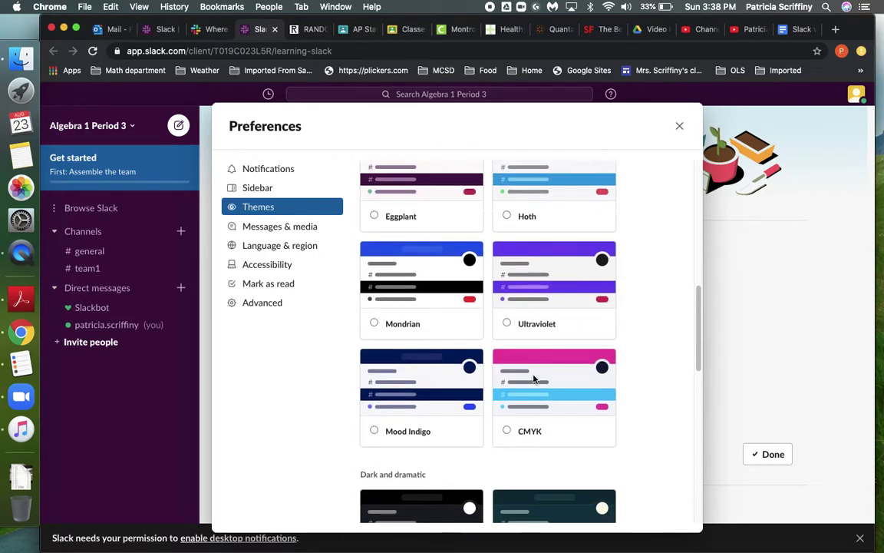
scroll(534, 380, up, 2)
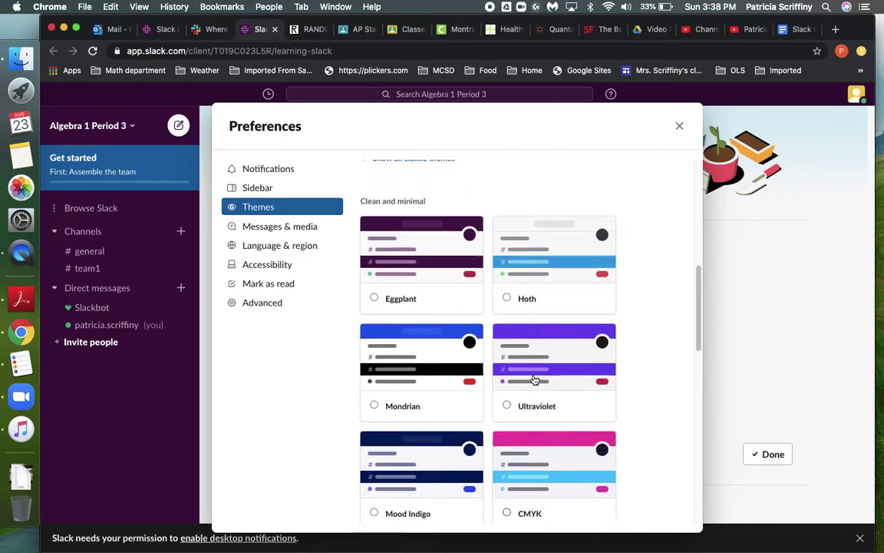
scroll(535, 380, up, 1)
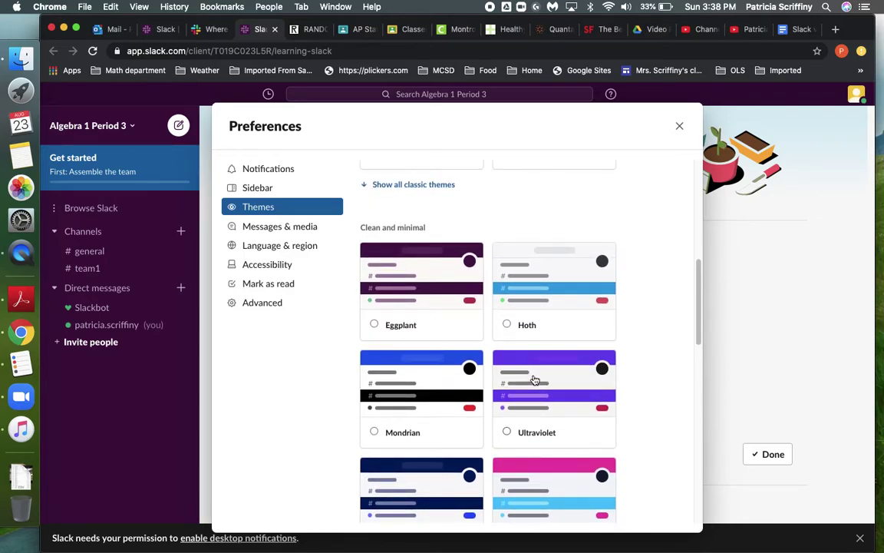
click(389, 404)
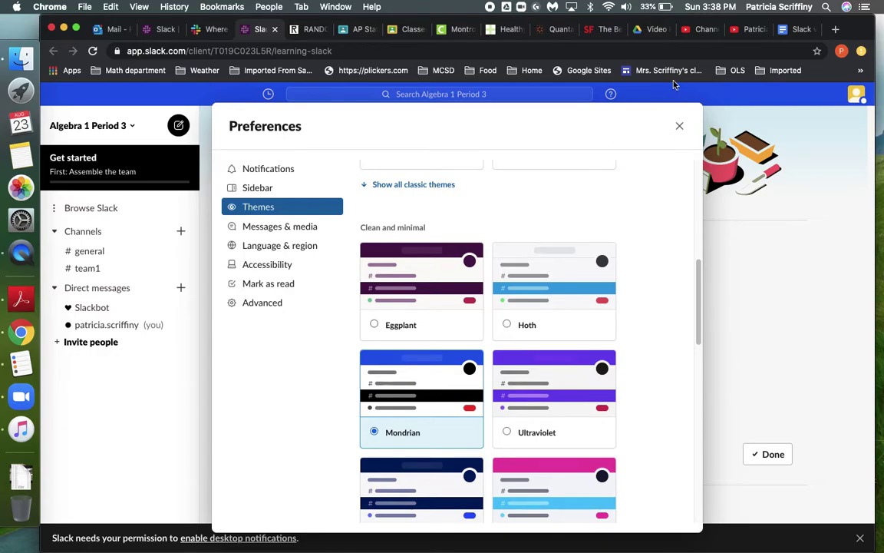
click(680, 127)
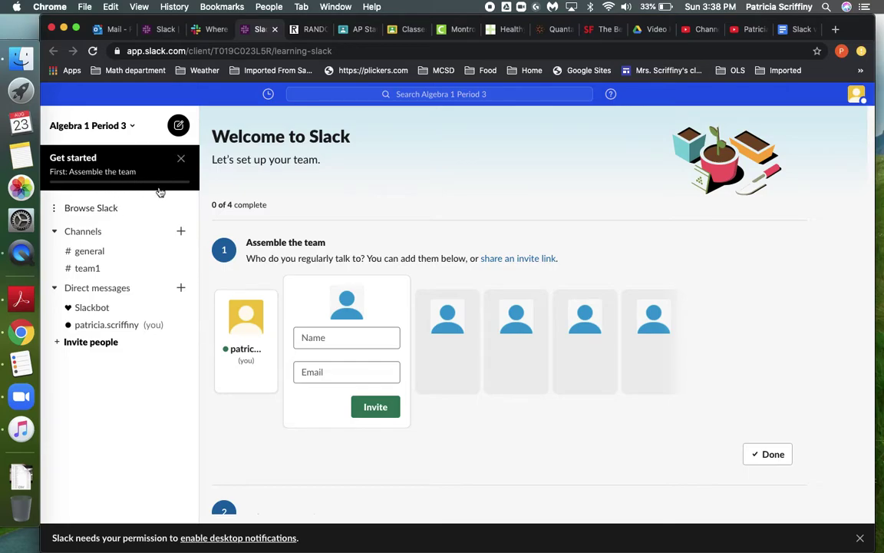
Reopen Preferences, scroll through the Notifications settings, then close it.
click(119, 125)
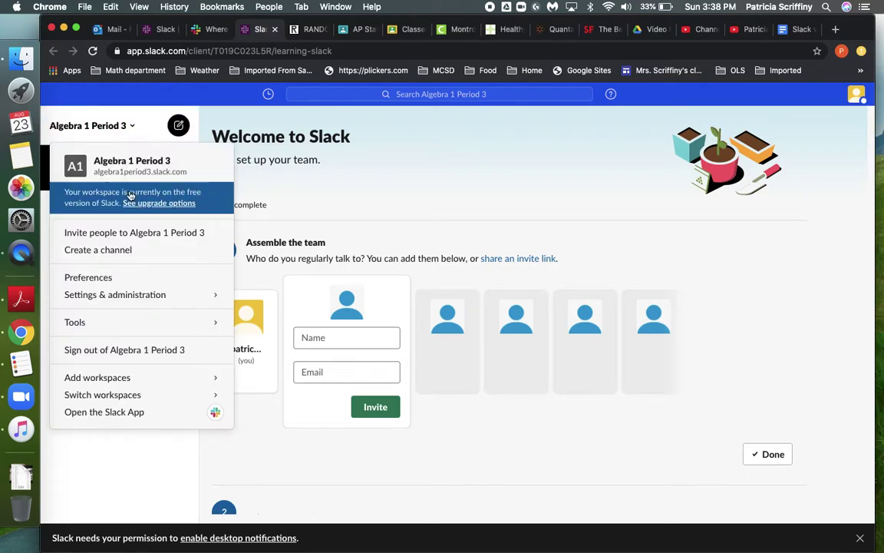
click(136, 278)
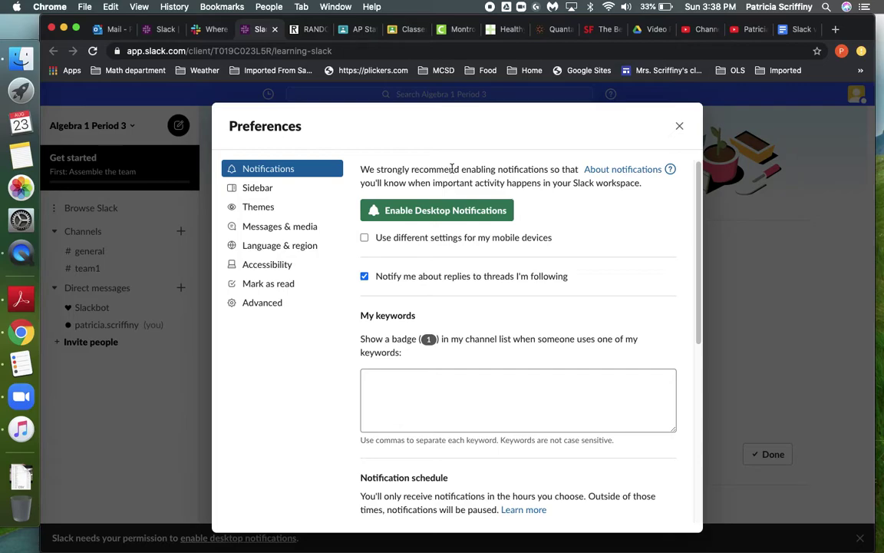
scroll(460, 336, down, 5)
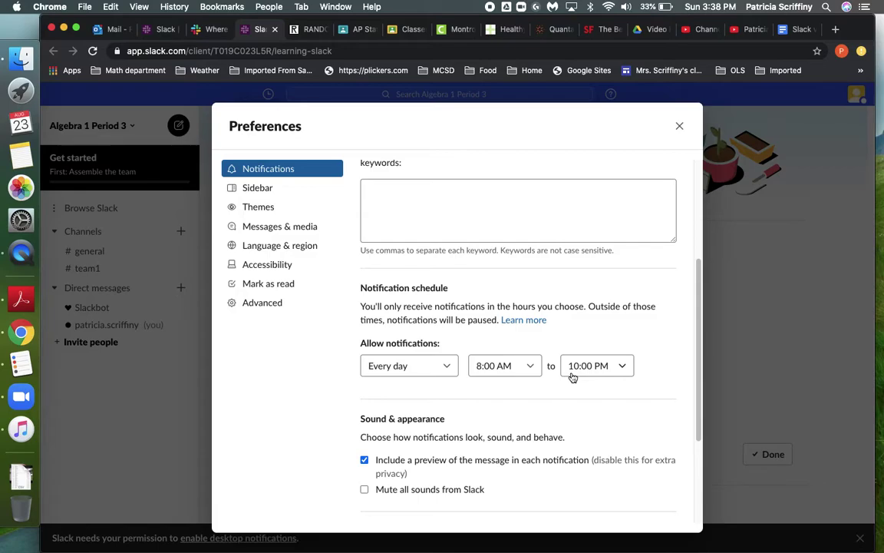
scroll(494, 467, down, 4)
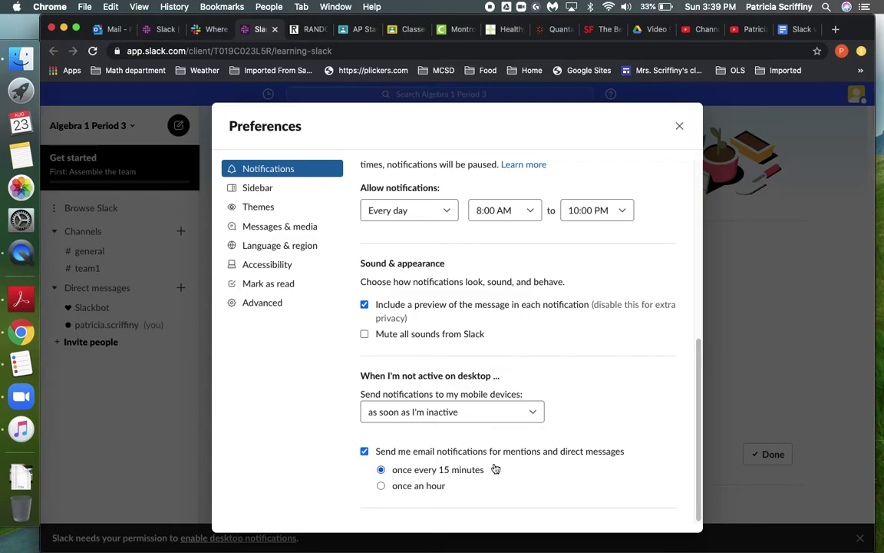
click(680, 127)
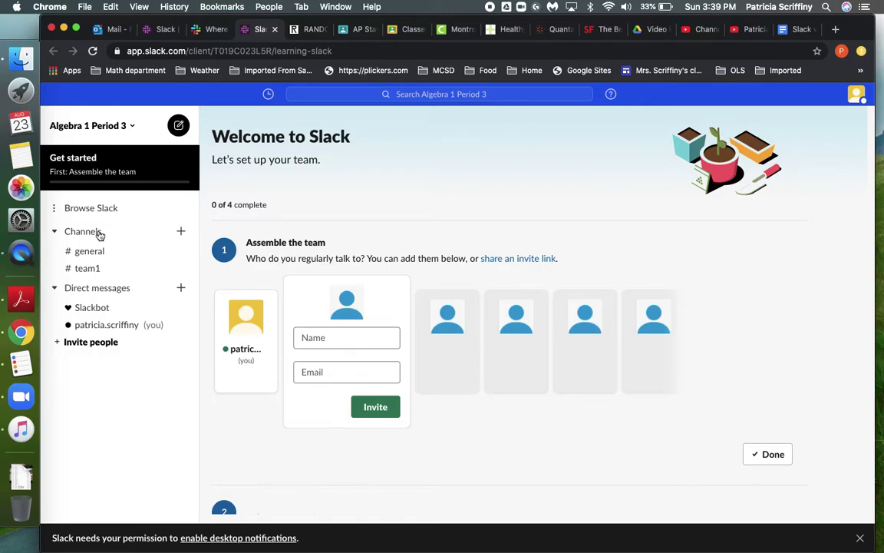
click(128, 127)
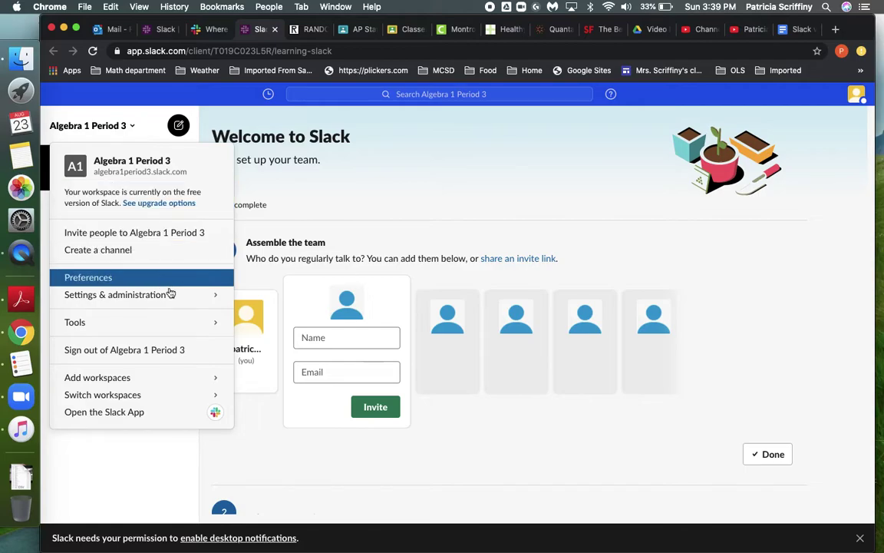
Open Workspace settings under Settings & administration in the workspace menu.
mouse_move(170, 294)
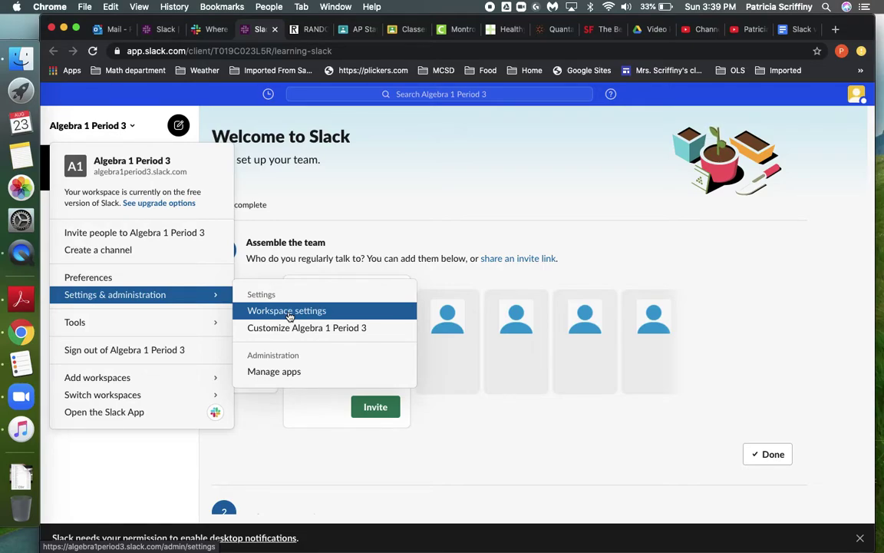
click(289, 314)
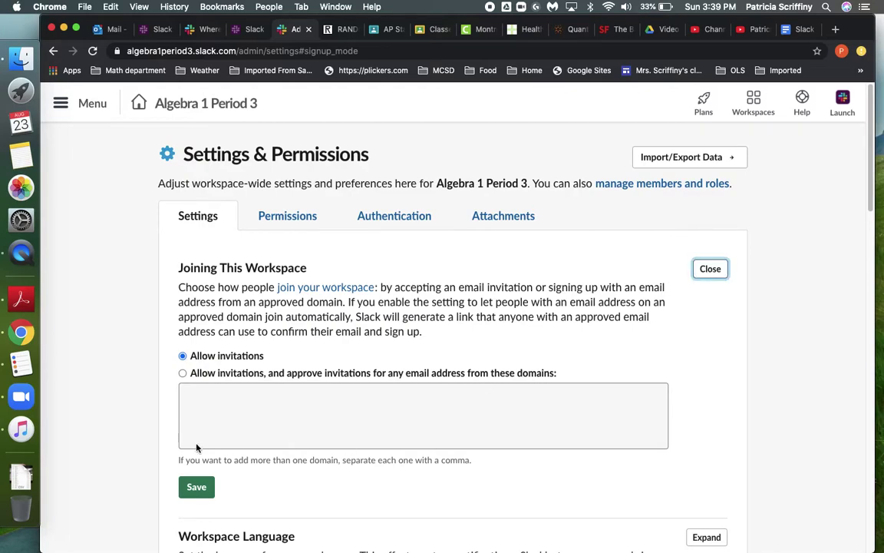
click(182, 373)
click(195, 389)
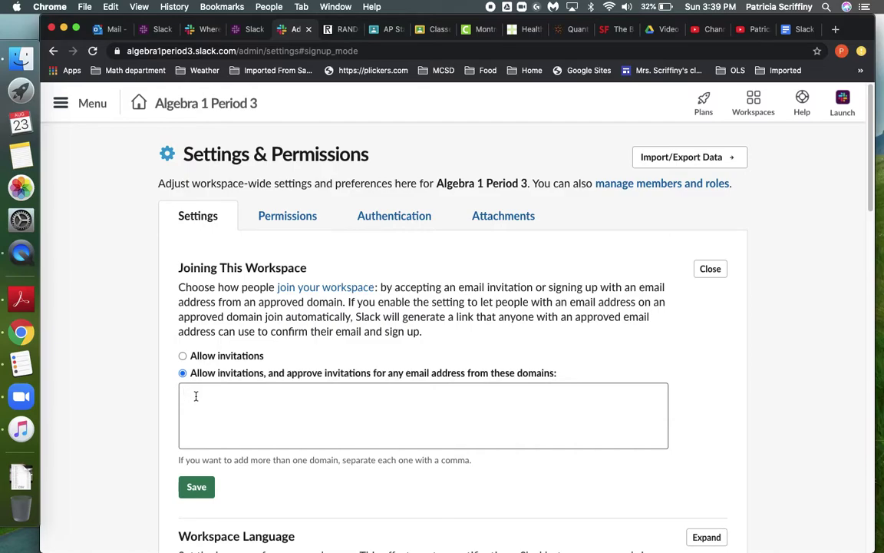
text(@mcsd.org)
click(195, 486)
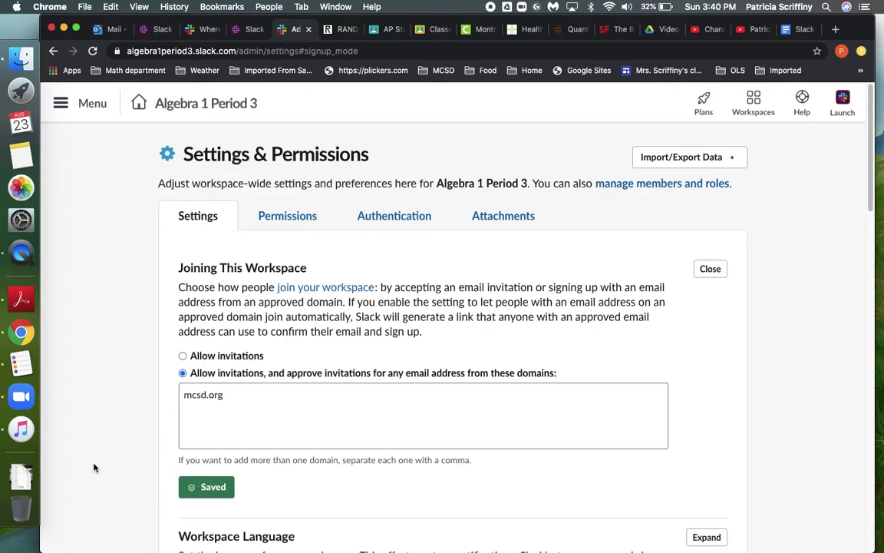
scroll(88, 465, down, 5)
Enable 'Show full names instead of display names' under Name Display and save it.
scroll(87, 464, down, 6)
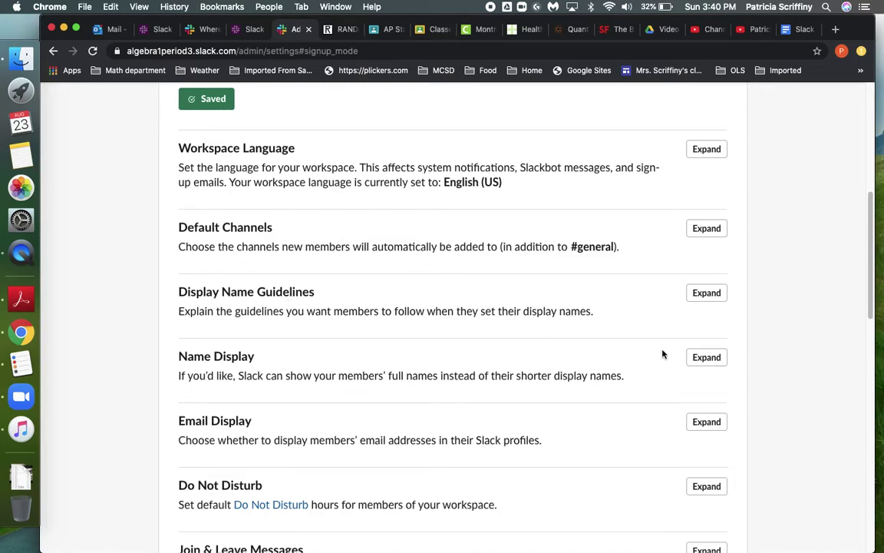
click(701, 359)
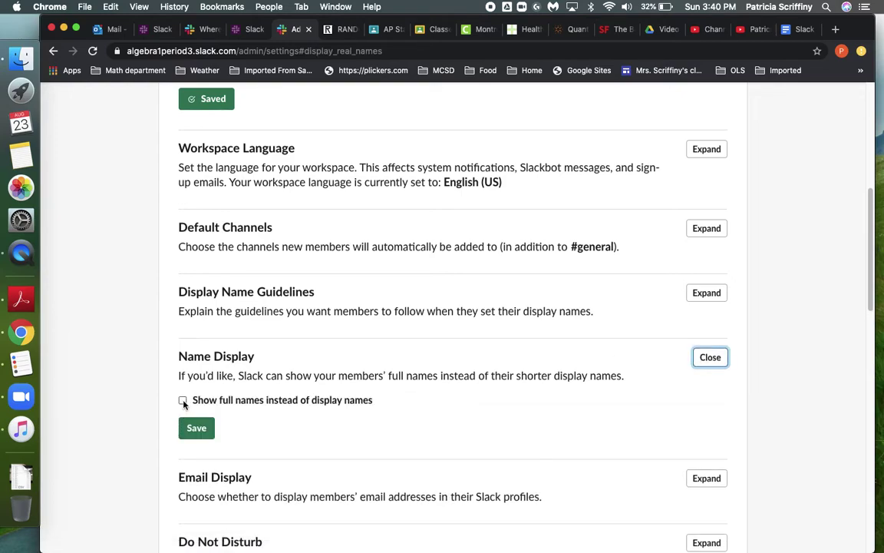
click(182, 400)
click(198, 429)
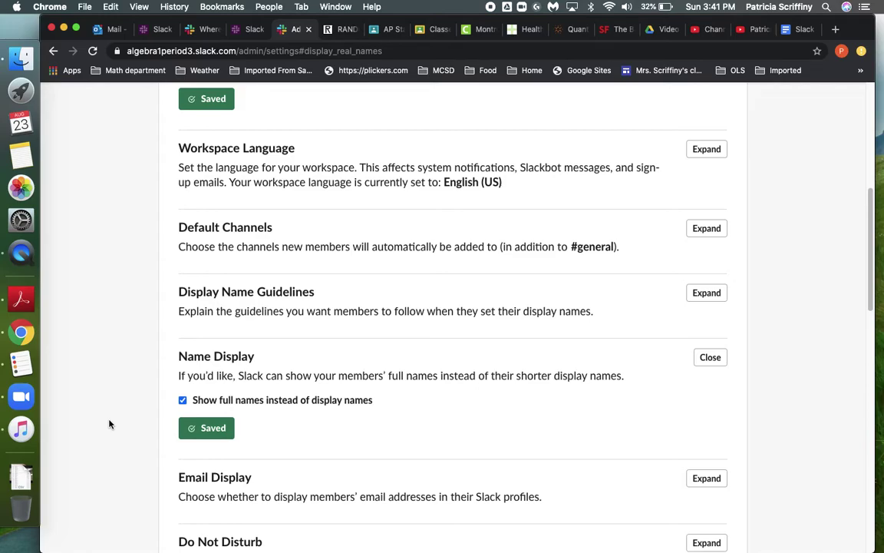
scroll(109, 423, down, 3)
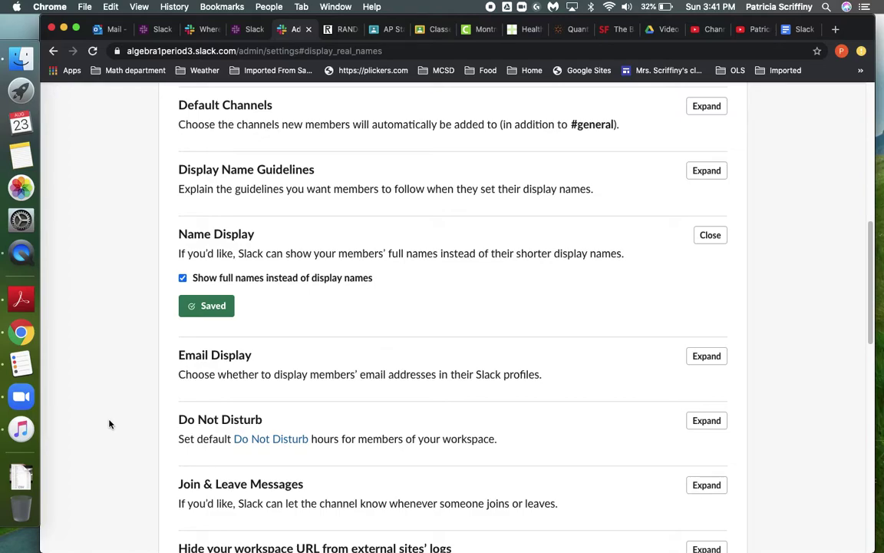
scroll(109, 423, down, 4)
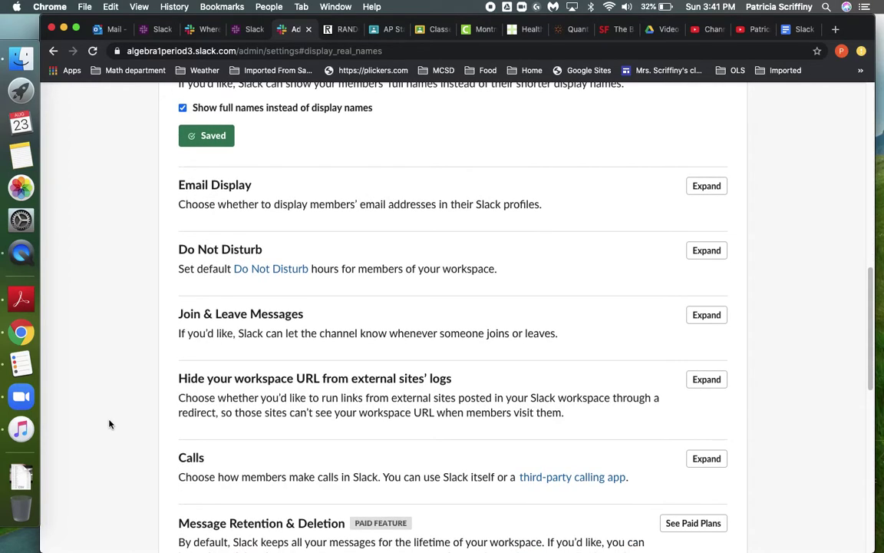
Set the default Do Not Disturb start time to 4:00 PM, ending 8:00 AM, and save.
click(698, 253)
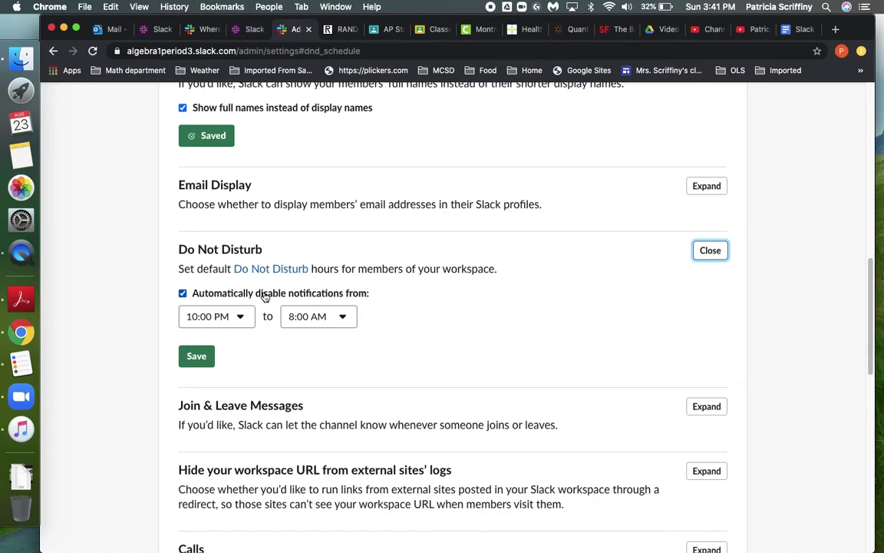
click(239, 319)
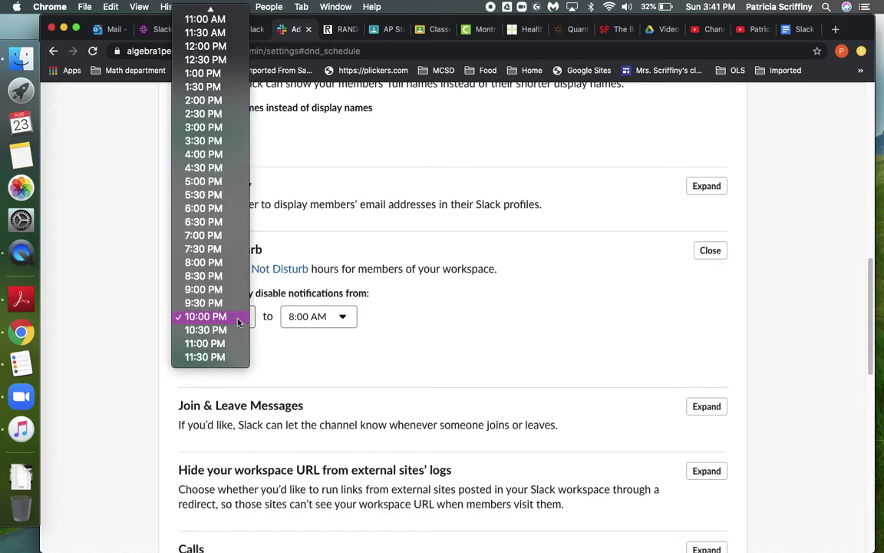
click(230, 154)
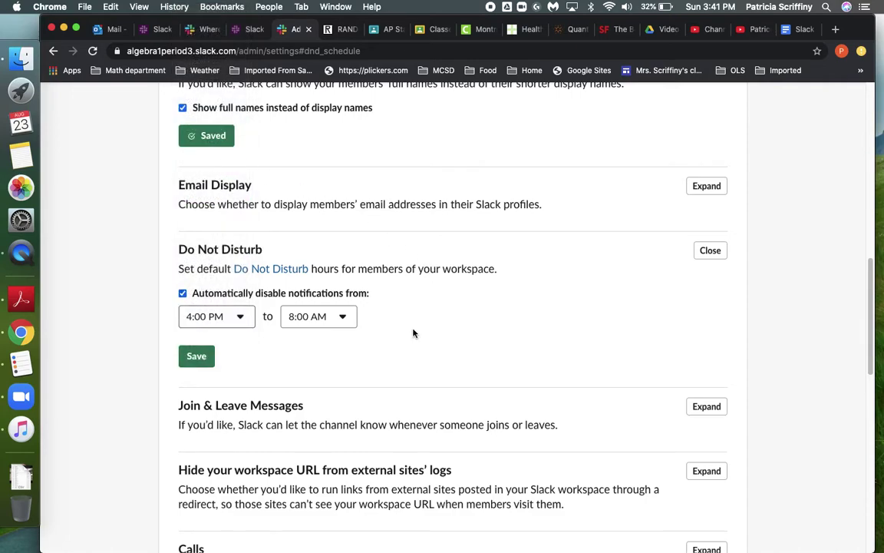
click(196, 356)
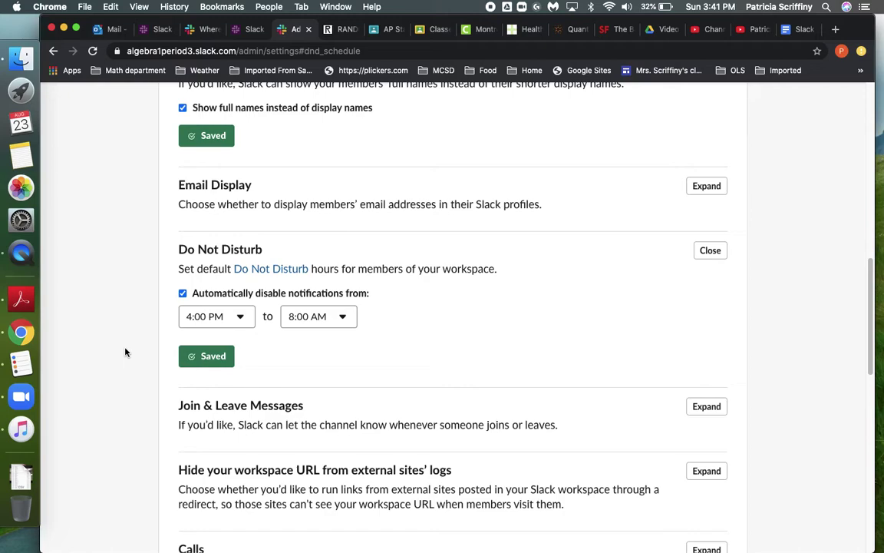
Tick 'Show a message when people join or leave channels' under Join & Leave Messages and save.
click(710, 251)
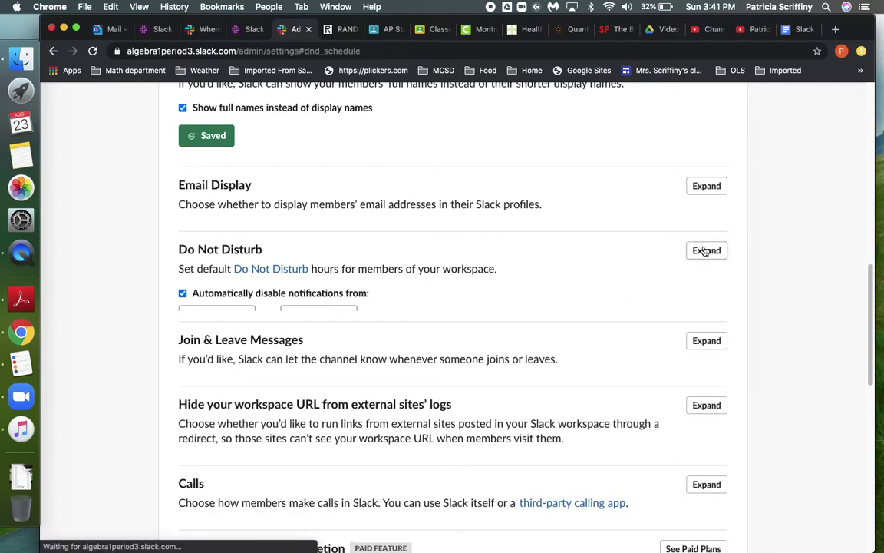
click(705, 316)
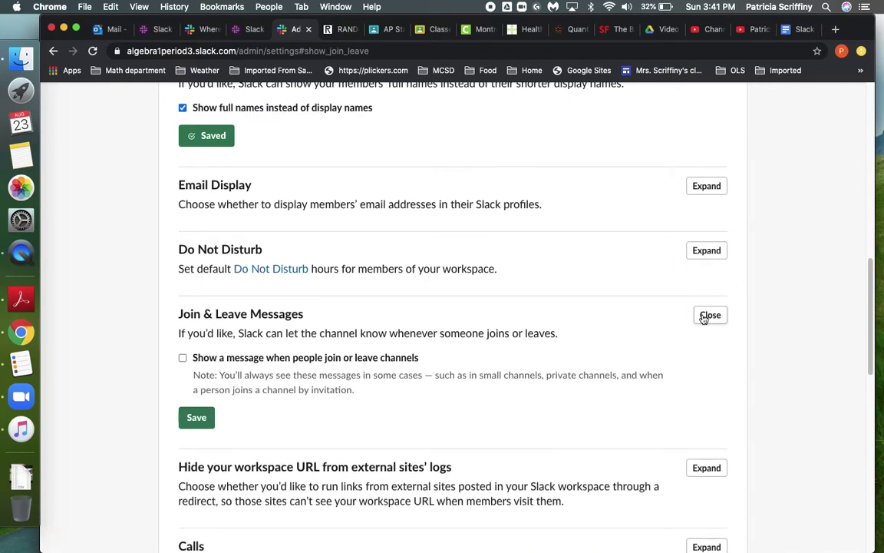
click(190, 359)
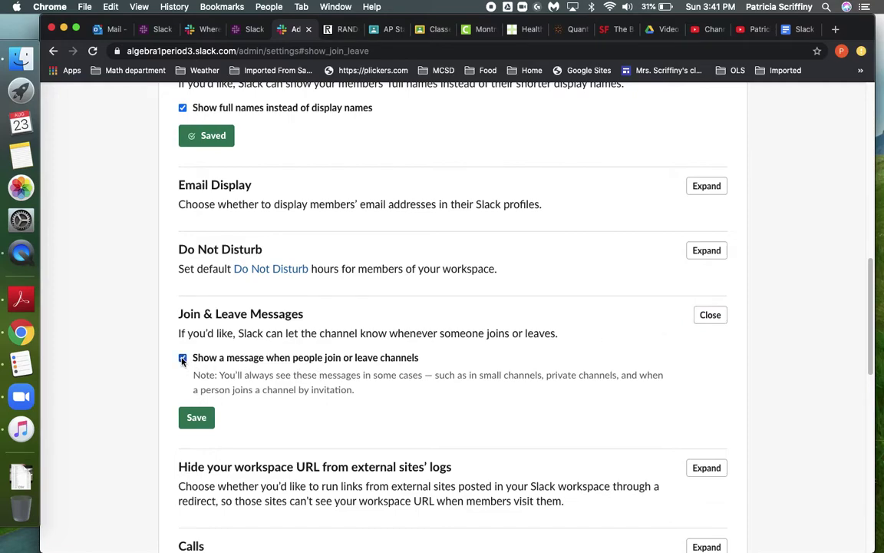
click(193, 423)
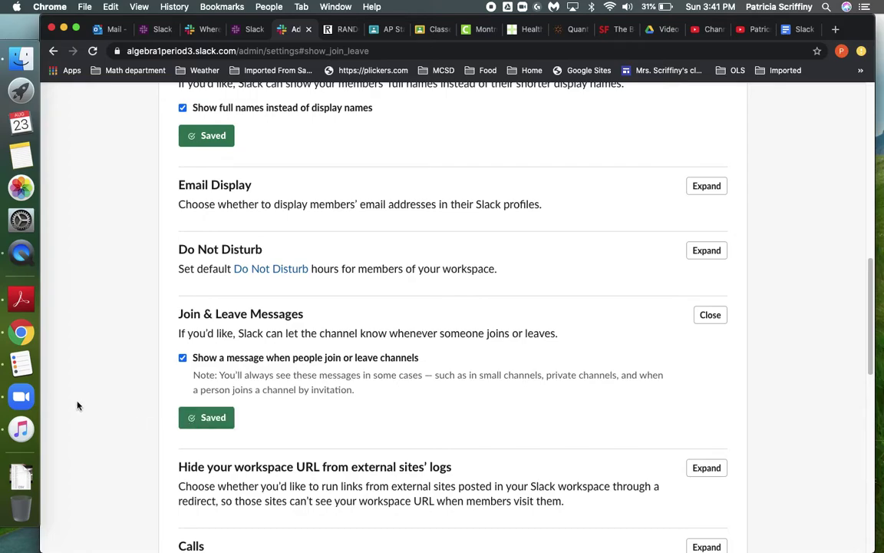
scroll(77, 406, down, 4)
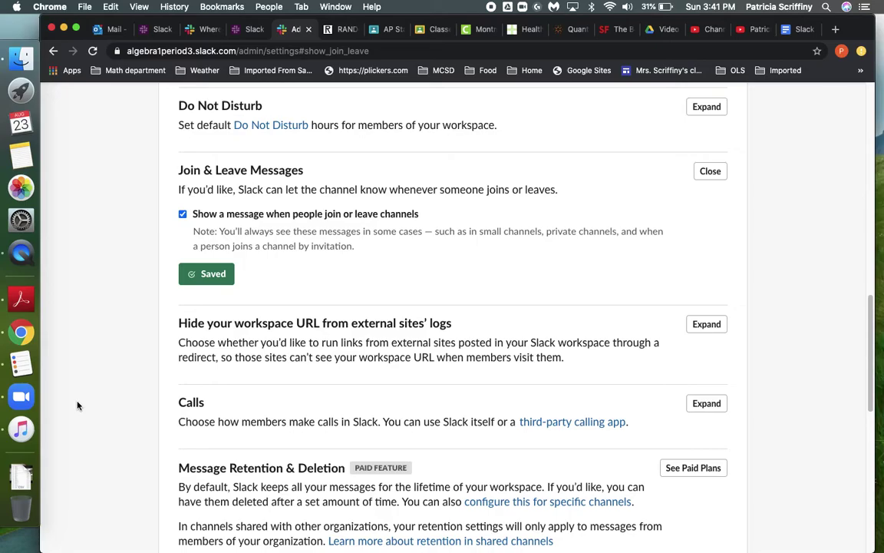
scroll(78, 406, down, 10)
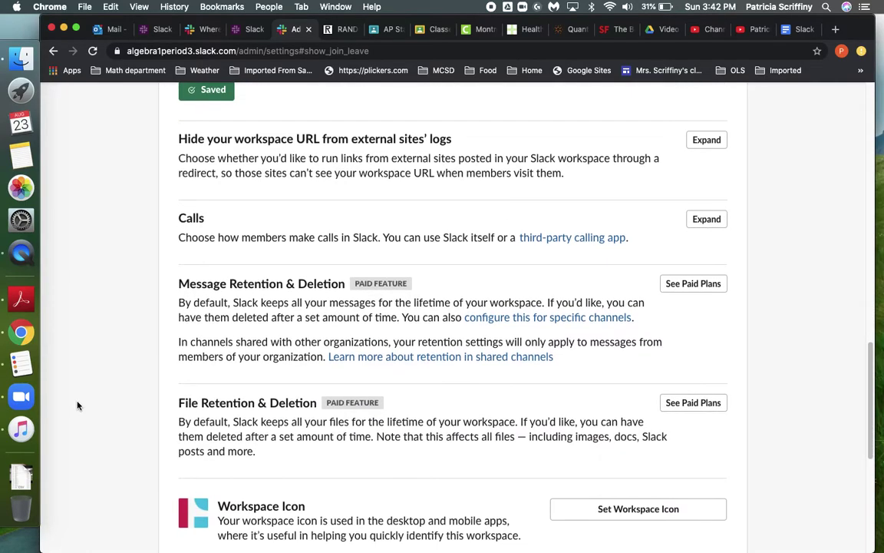
scroll(77, 406, down, 3)
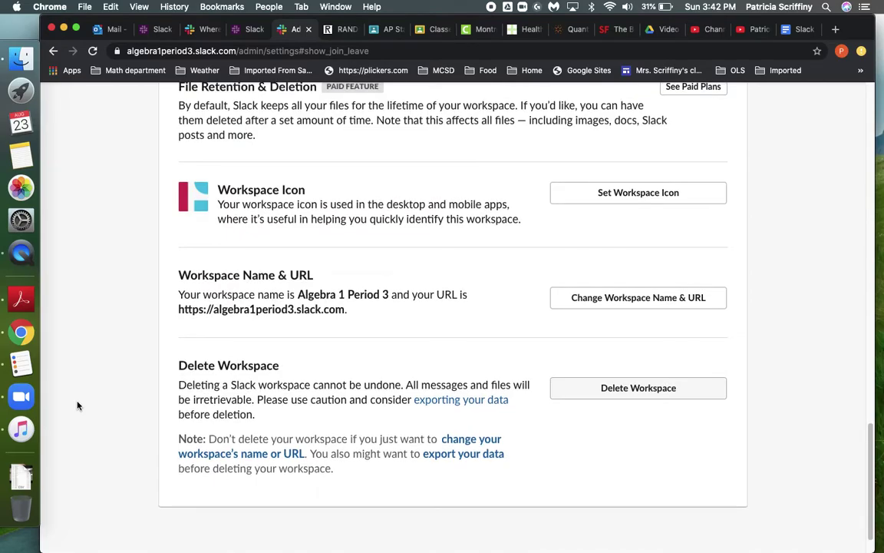
scroll(78, 406, up, 20)
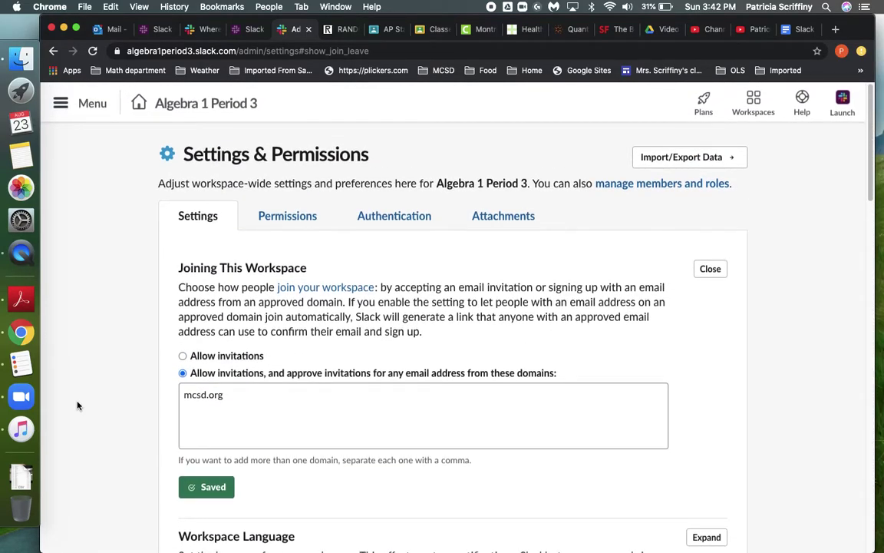
click(288, 217)
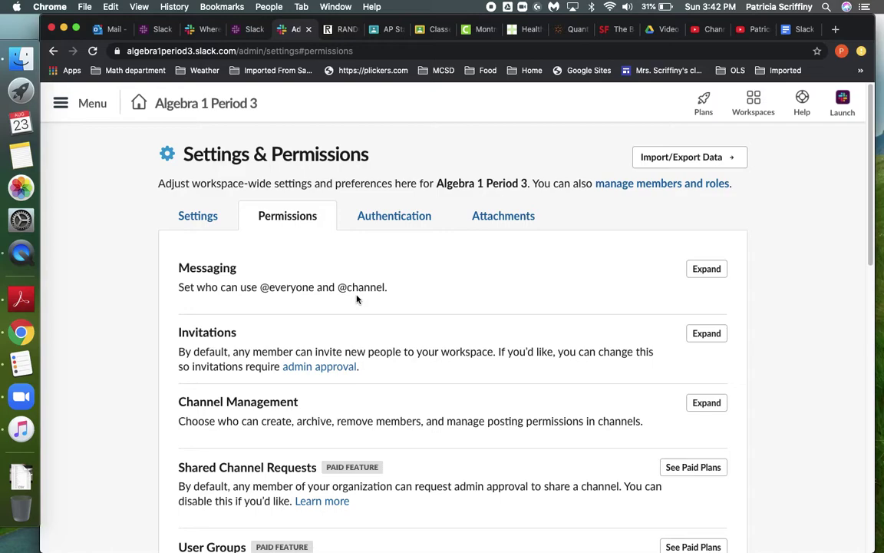
click(705, 272)
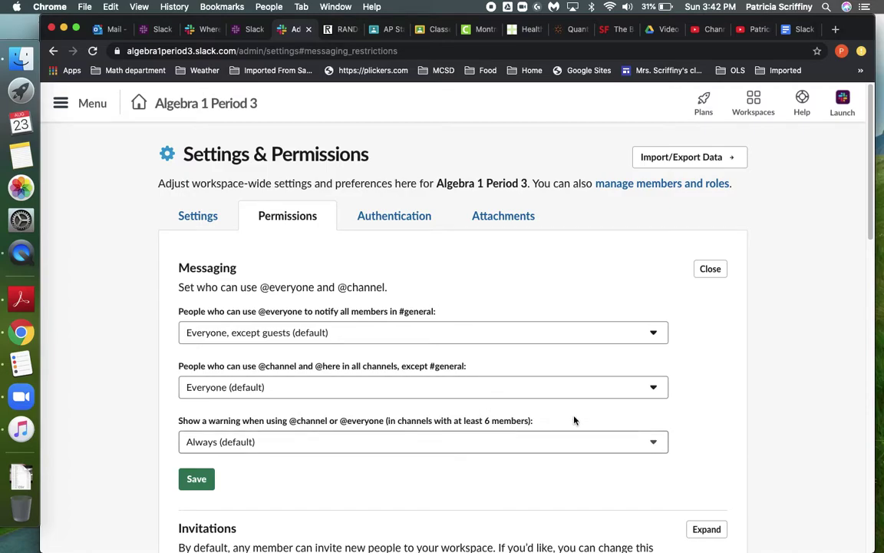
click(656, 335)
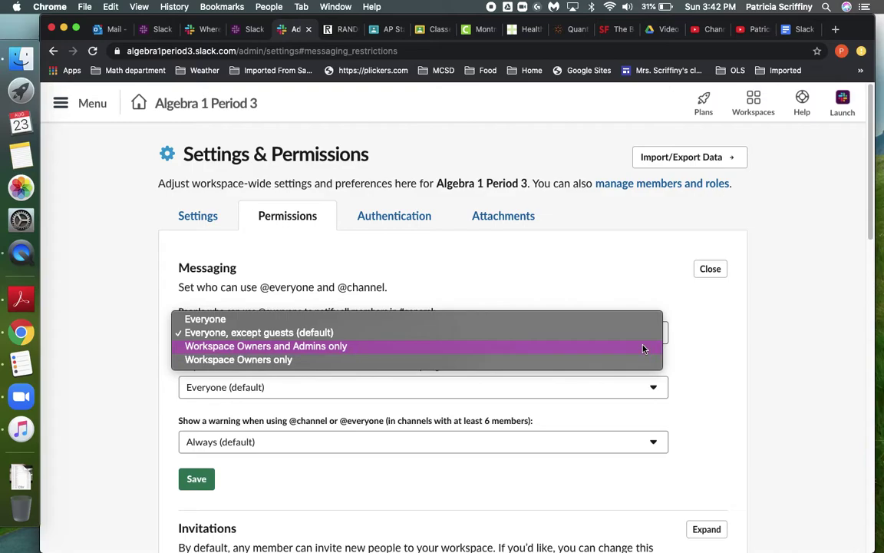
click(643, 347)
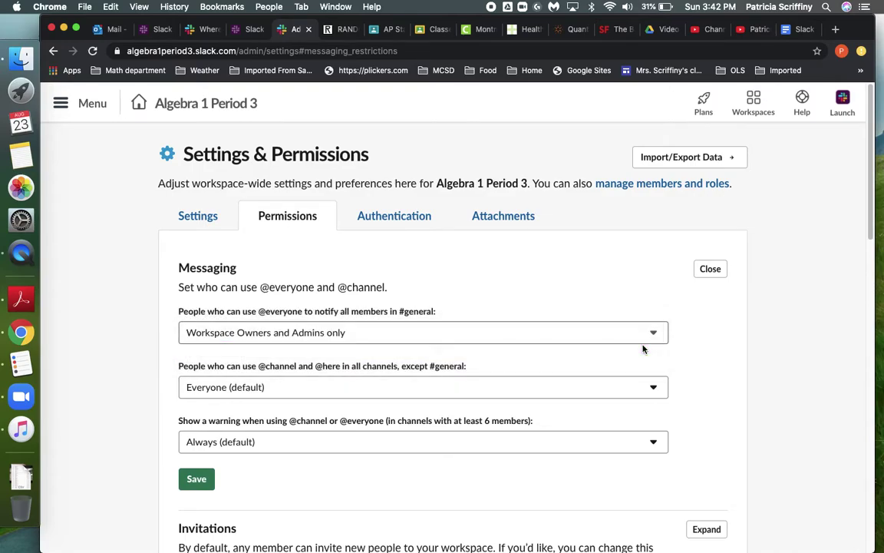
click(654, 388)
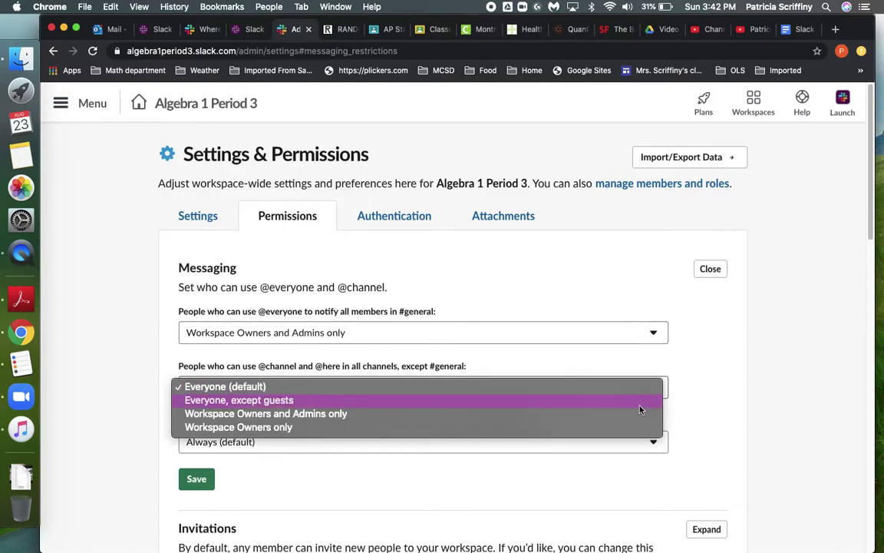
click(638, 415)
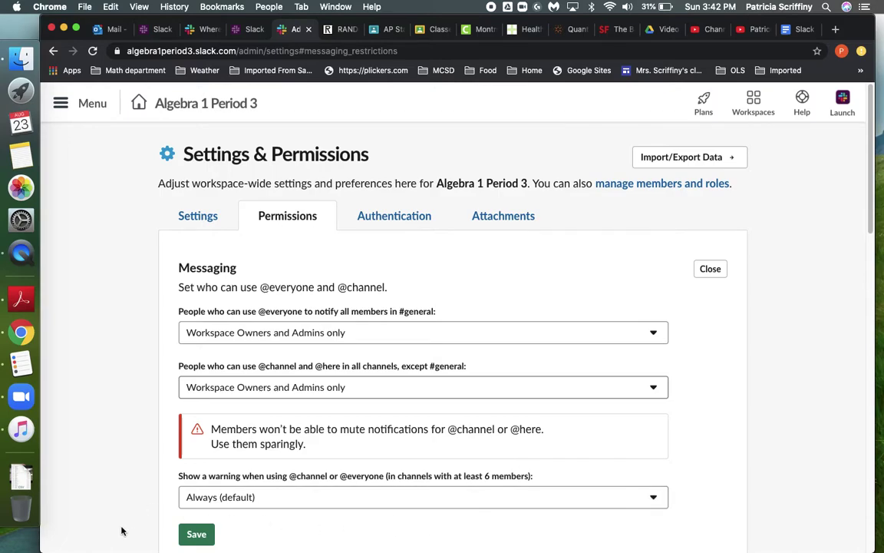
click(193, 537)
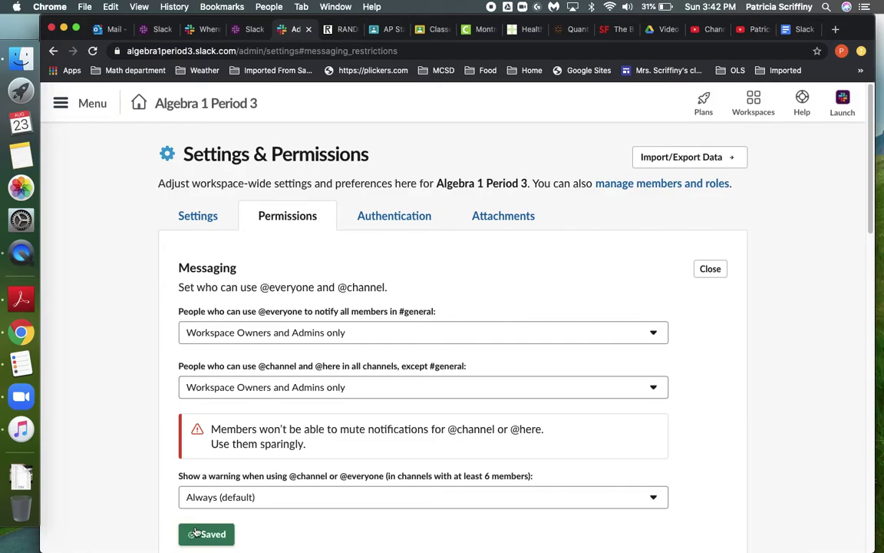
click(709, 273)
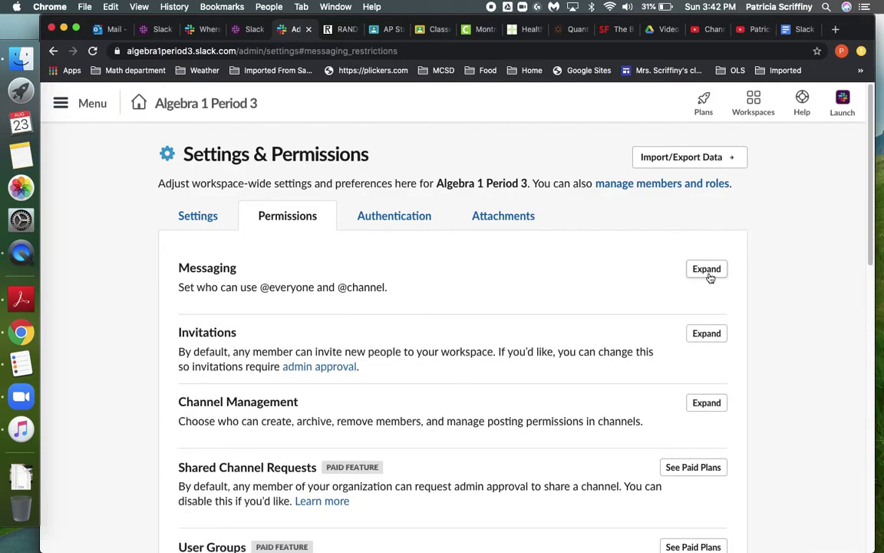
Expand the Invitations section to view its Require admin approval setting.
click(707, 334)
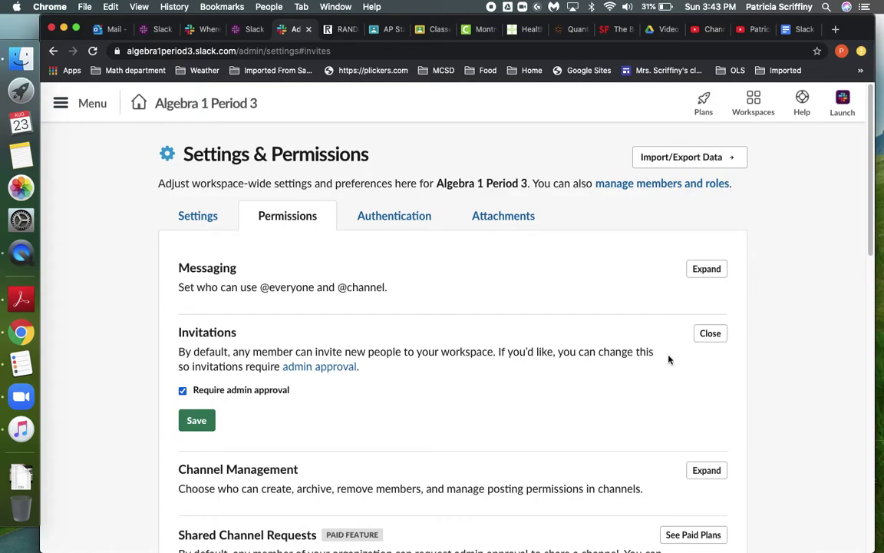
Restrict creating private and public channels and archiving channels to Workspace Admins and Owners only.
click(709, 334)
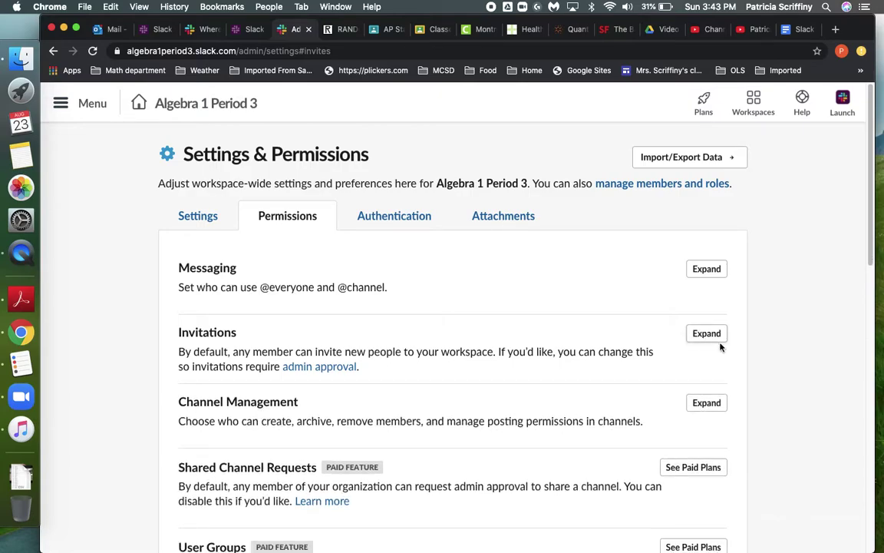
click(706, 405)
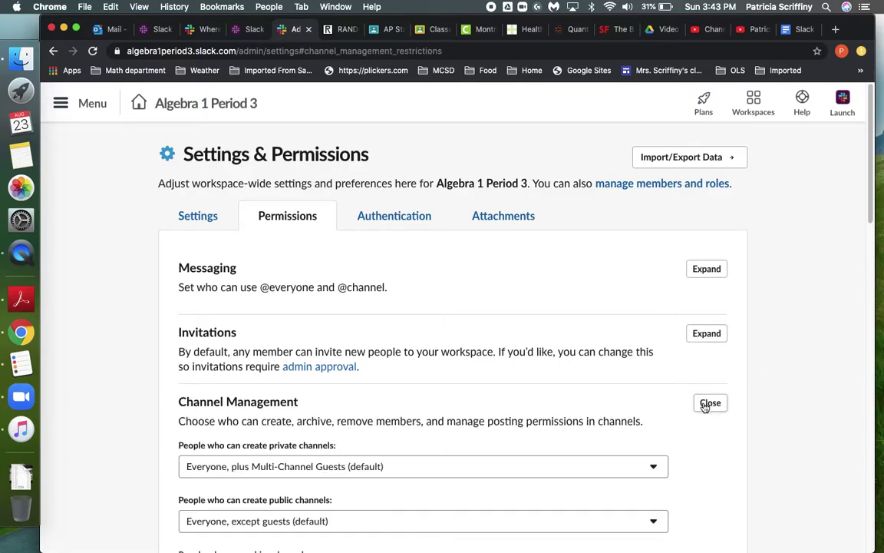
scroll(770, 463, down, 5)
scroll(770, 462, down, 2)
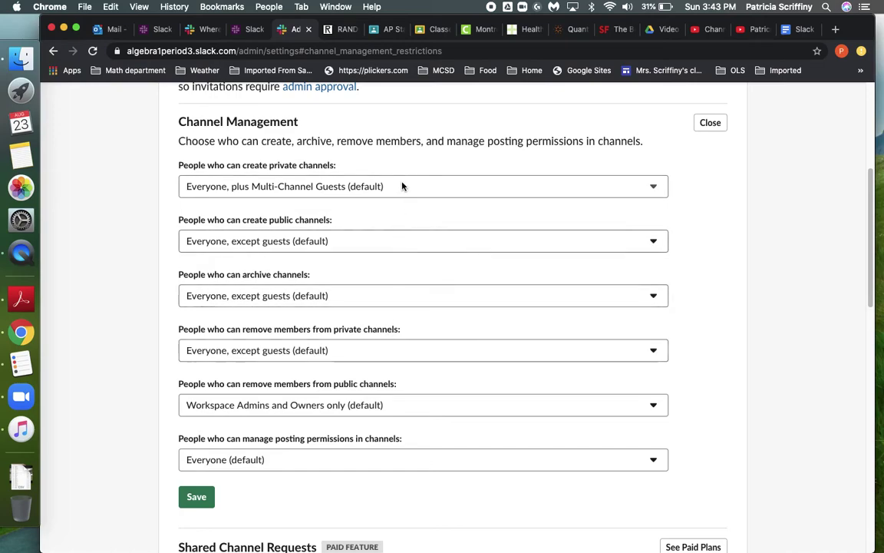
click(375, 195)
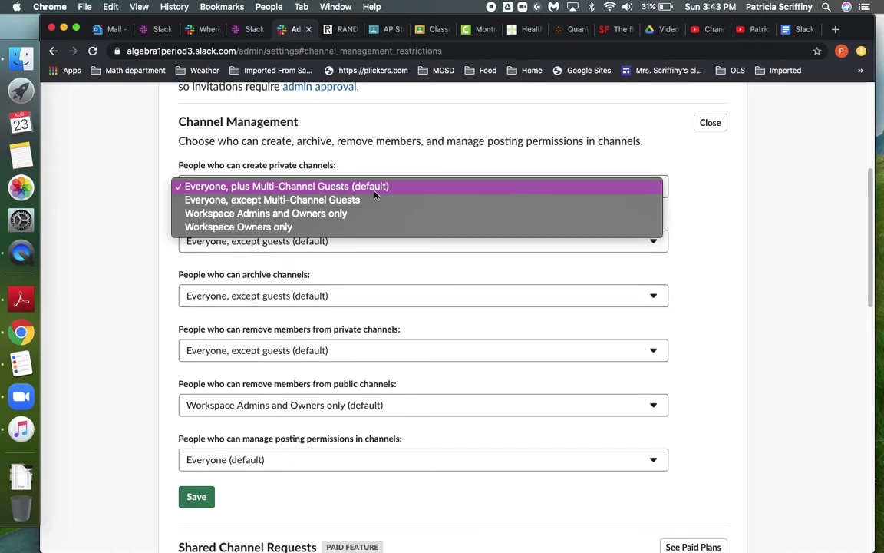
click(370, 215)
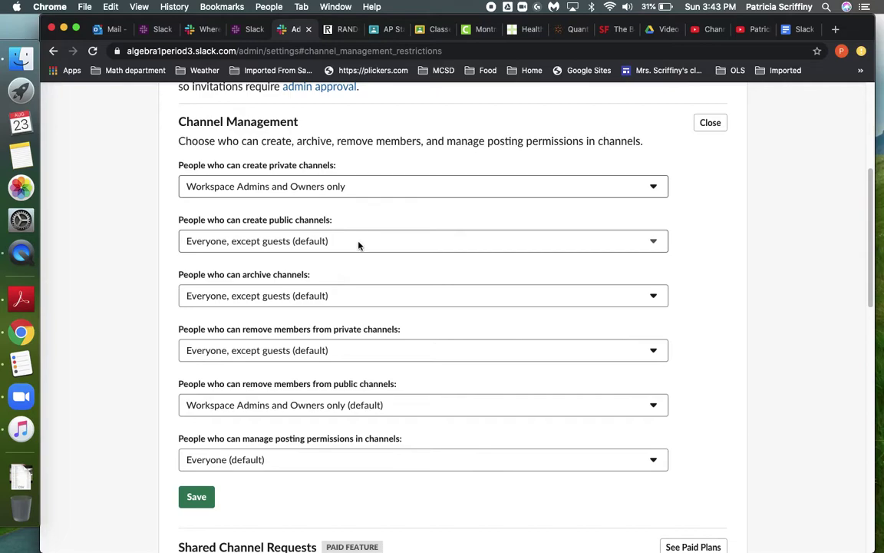
click(357, 245)
click(357, 254)
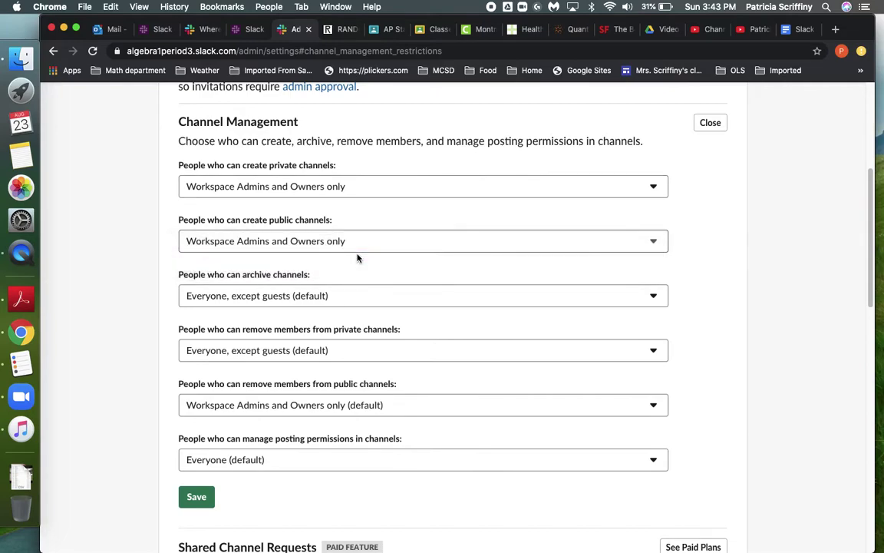
click(346, 296)
click(342, 310)
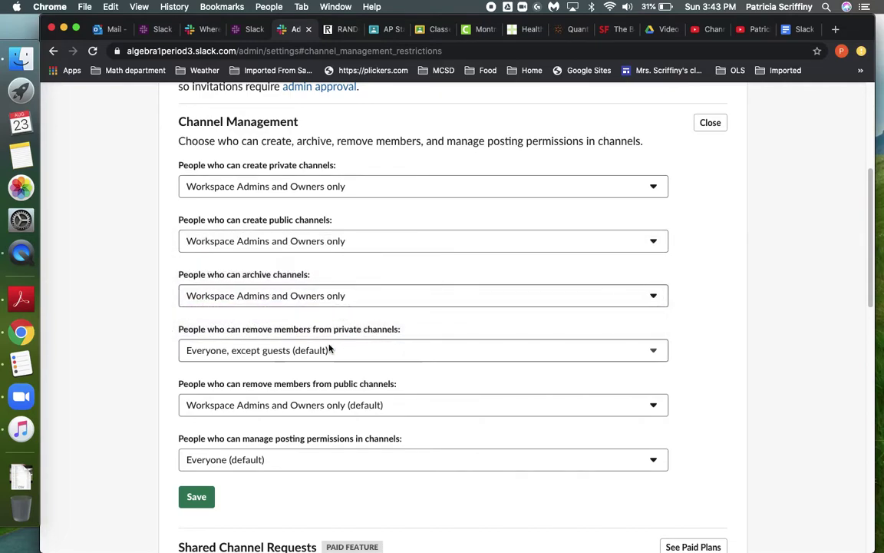
Restrict removing private-channel members and managing posting permissions to admins and owners, then save.
click(329, 350)
click(327, 364)
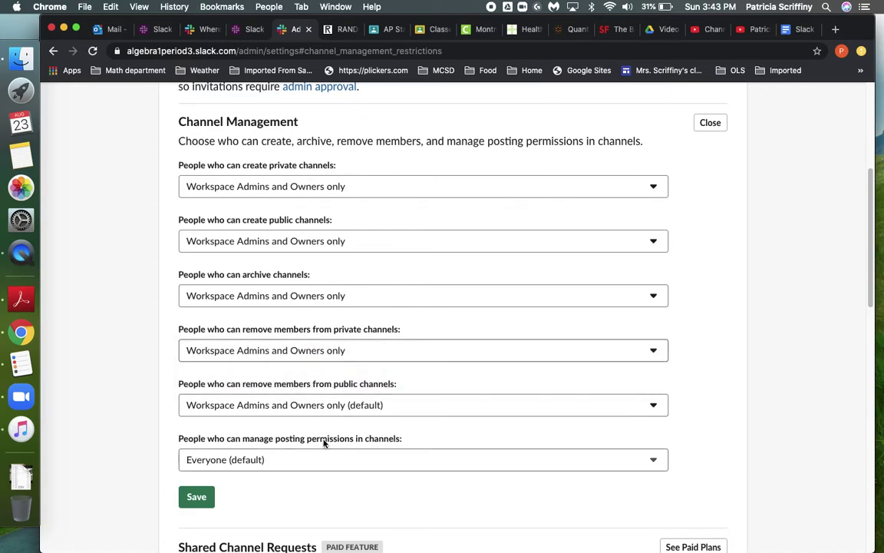
click(305, 462)
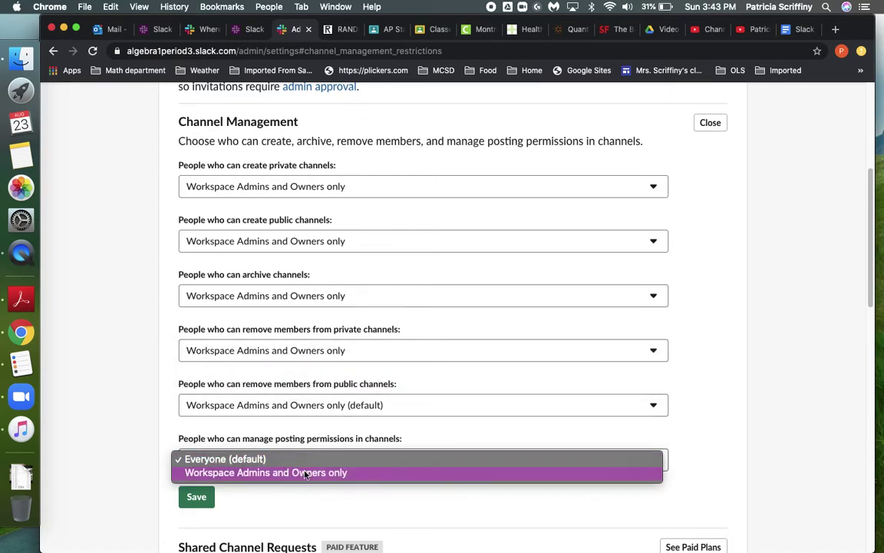
click(307, 473)
click(197, 497)
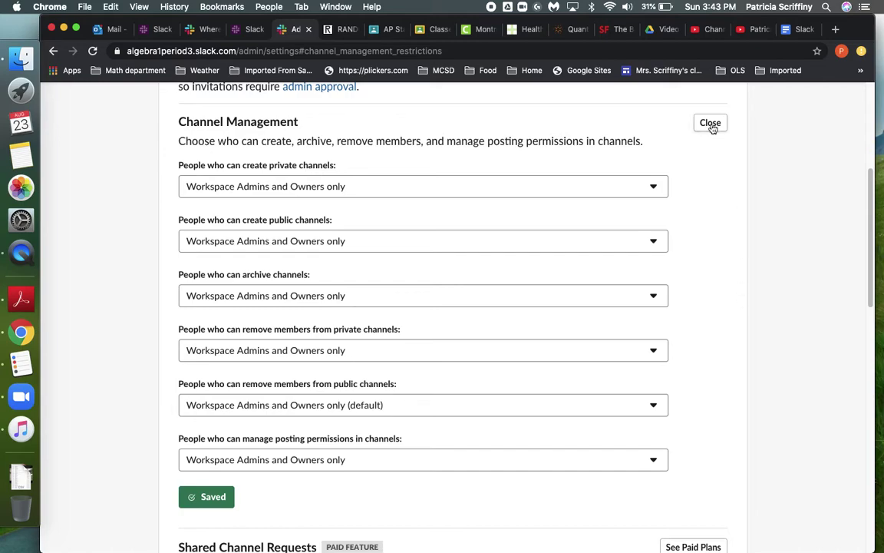
click(711, 124)
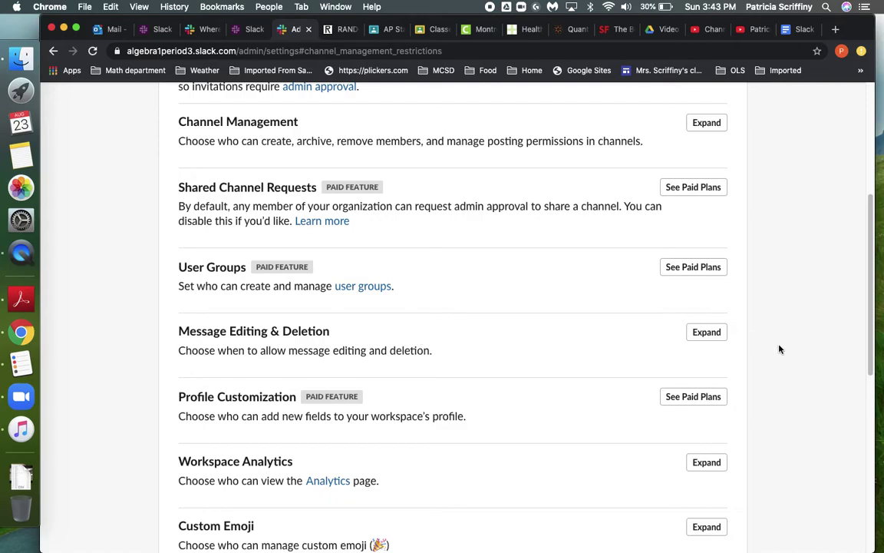
Uncheck Enable Slackbot responses under Slackbot Responses and save the change.
scroll(779, 348, down, 5)
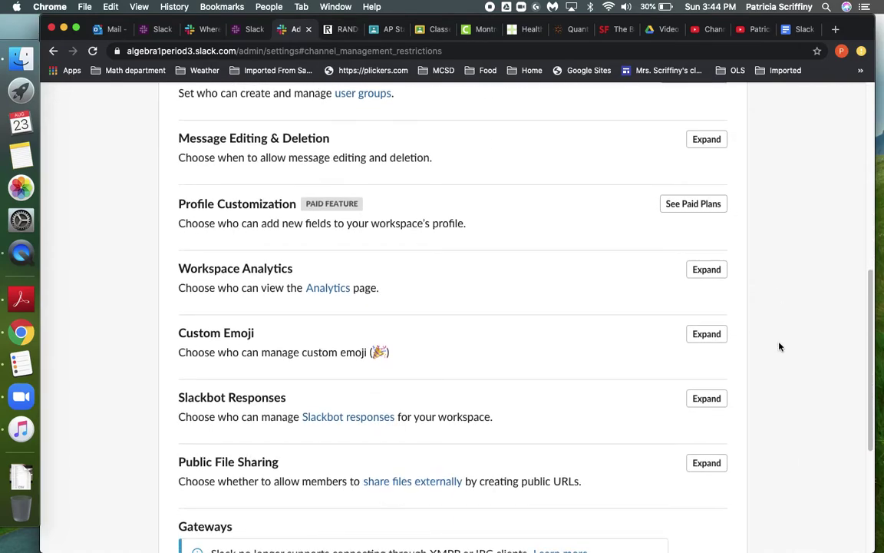
scroll(779, 347, down, 4)
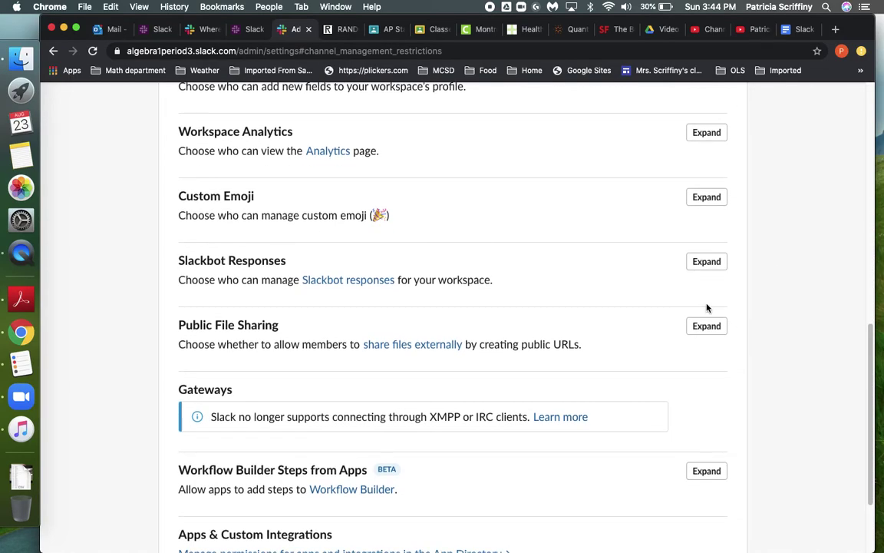
click(706, 262)
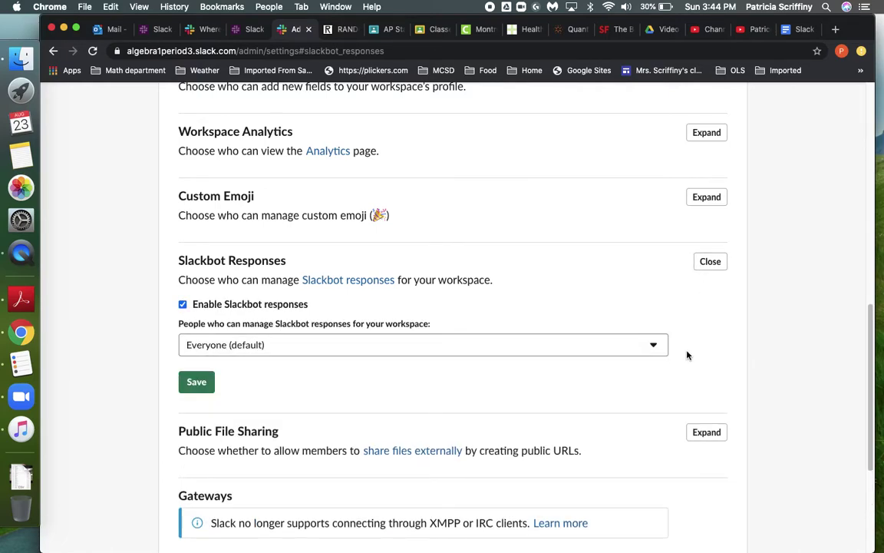
click(183, 305)
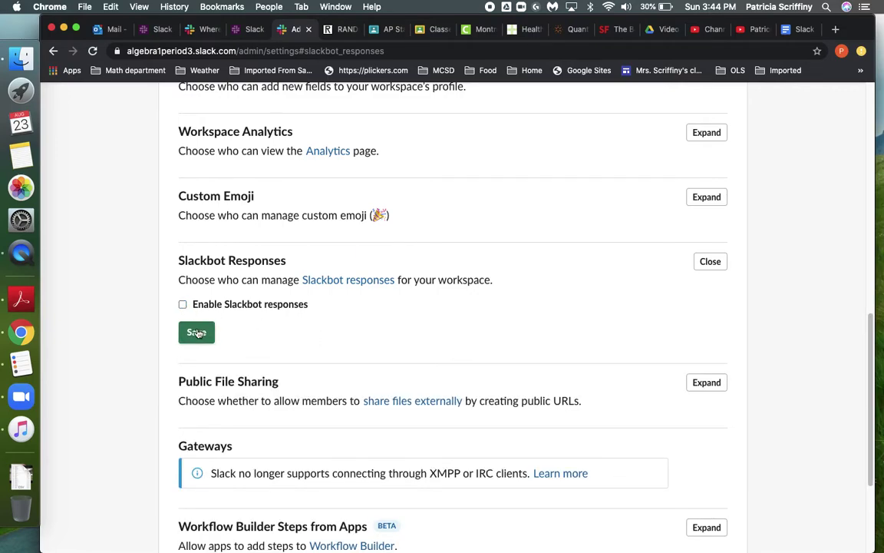
click(197, 332)
scroll(142, 430, down, 4)
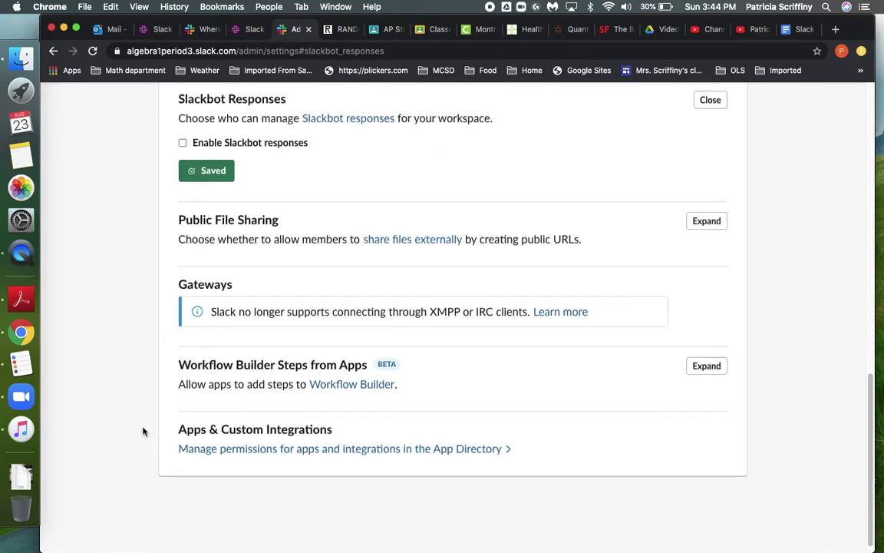
scroll(142, 430, down, 1)
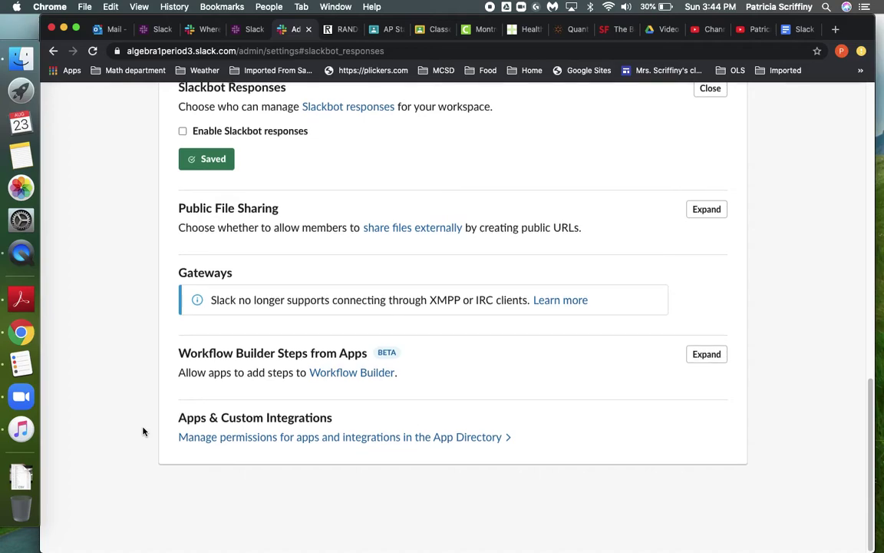
scroll(140, 300, up, 15)
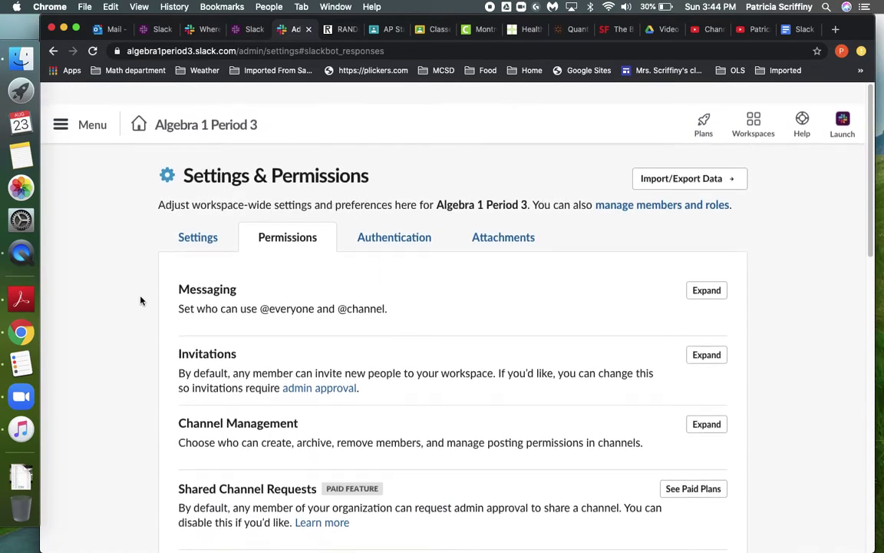
Close the admin settings, open Customize Algebra 1 Period 3 from Settings & administration, then close it.
click(308, 31)
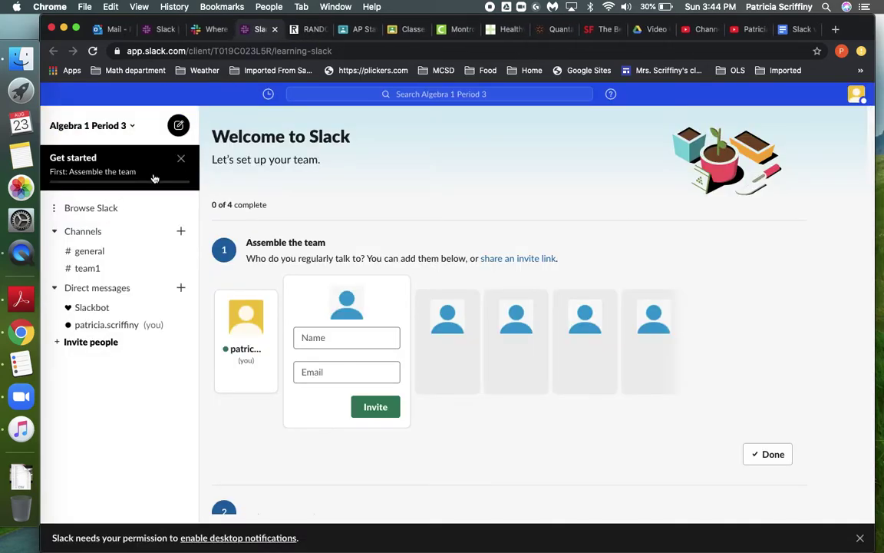
click(125, 127)
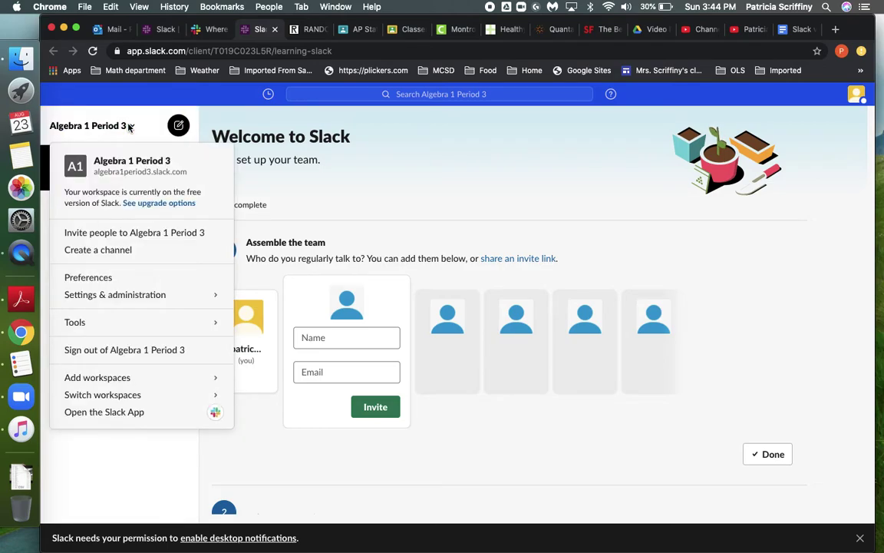
mouse_move(163, 300)
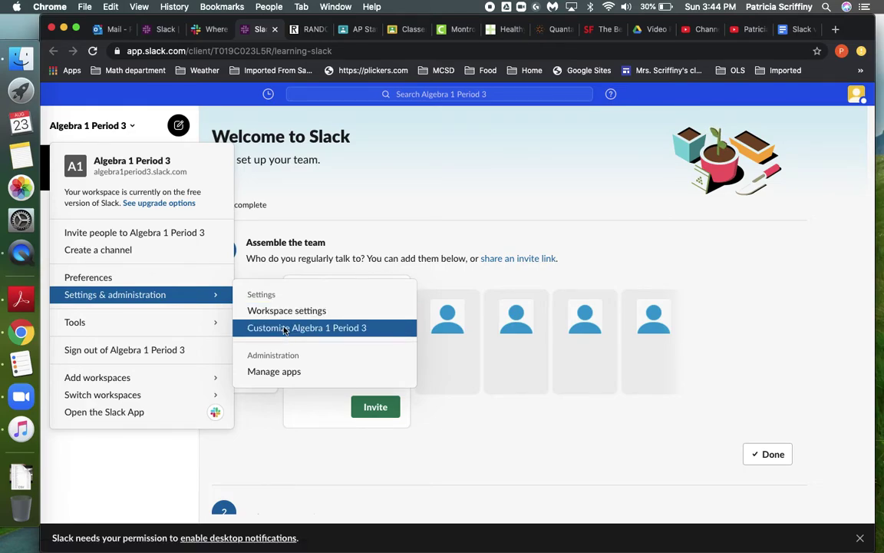
click(284, 328)
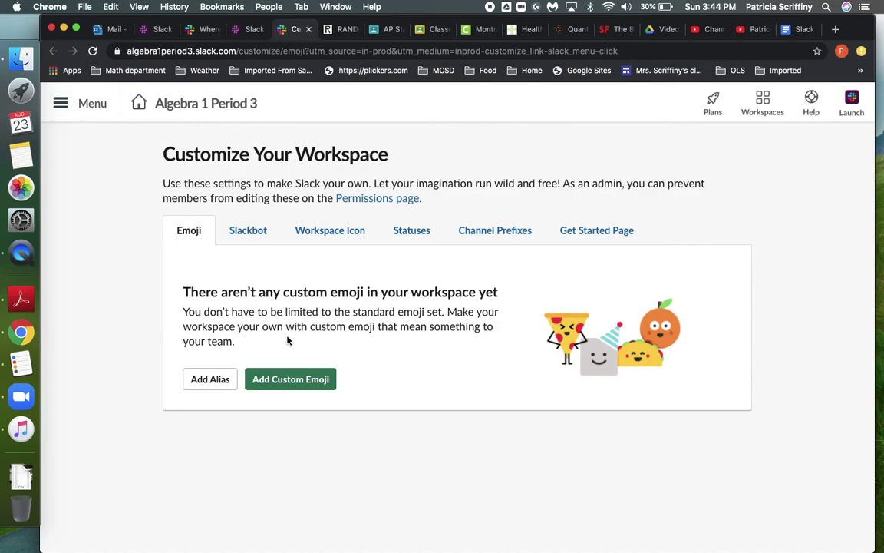
click(310, 31)
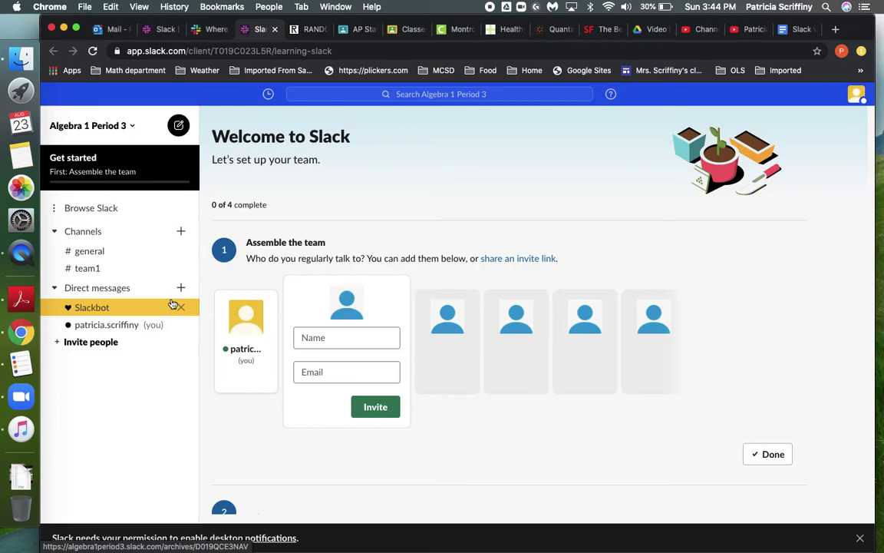
Create a channel named team2 and set it to auto-add everyone who joins the workspace.
click(182, 232)
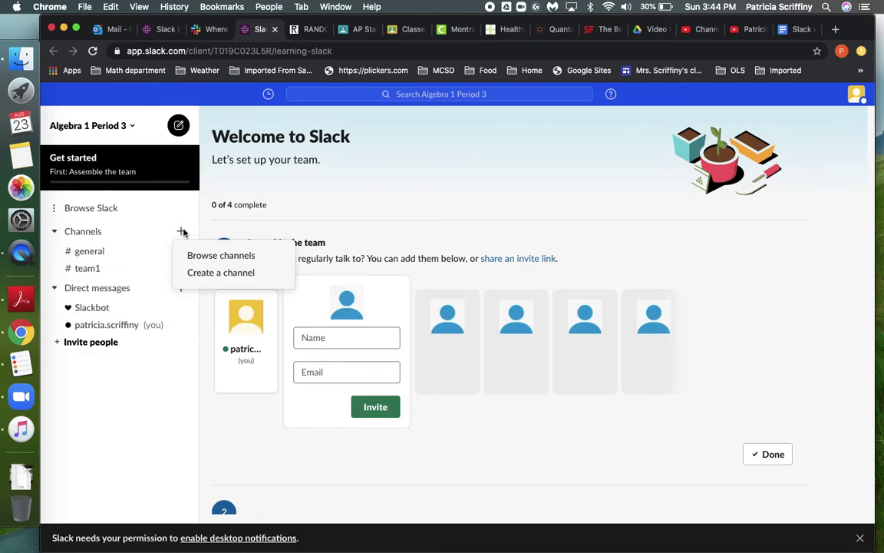
click(202, 276)
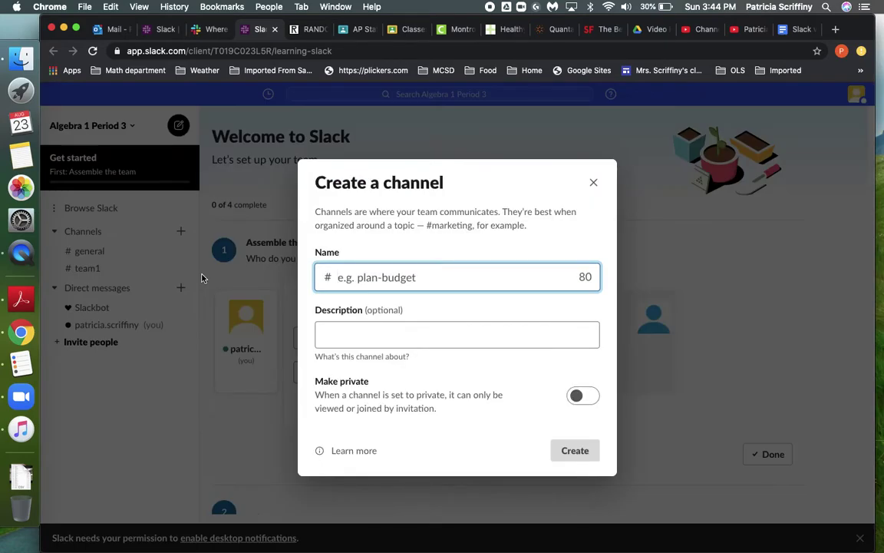
text(team2)
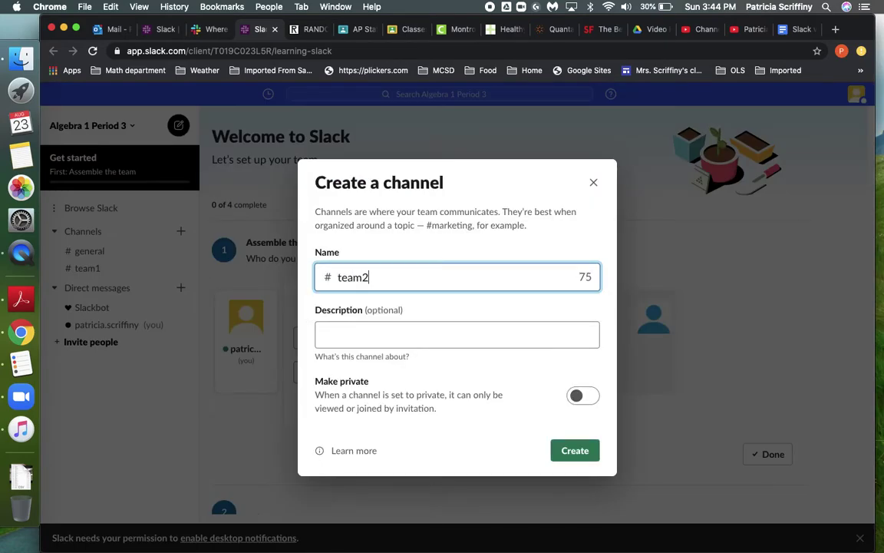
click(579, 452)
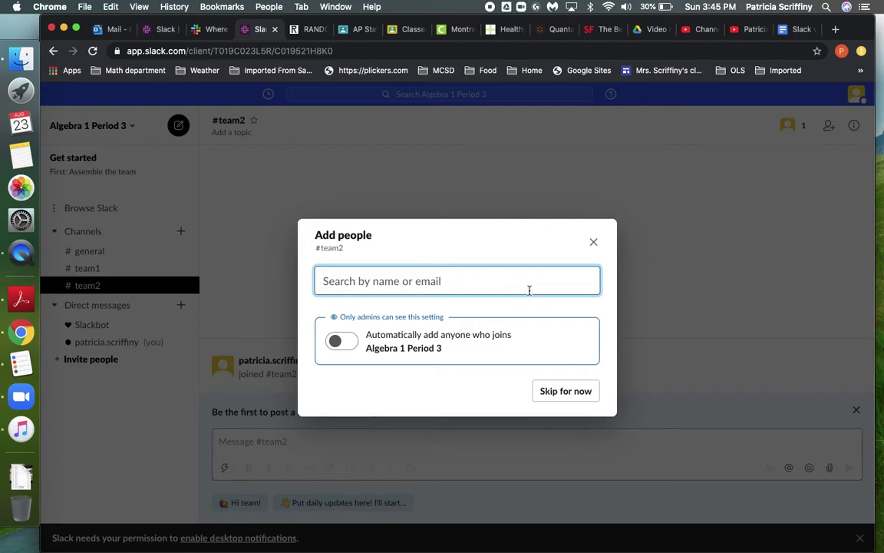
click(347, 342)
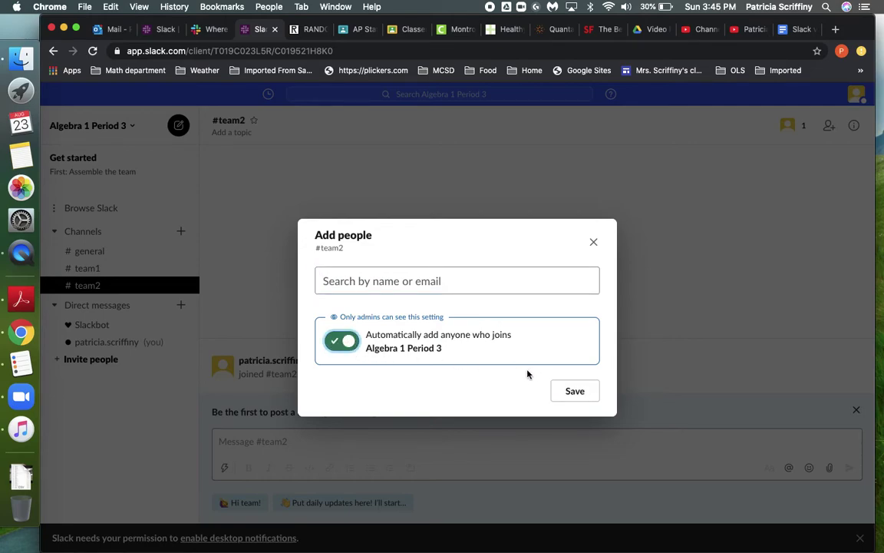
click(574, 392)
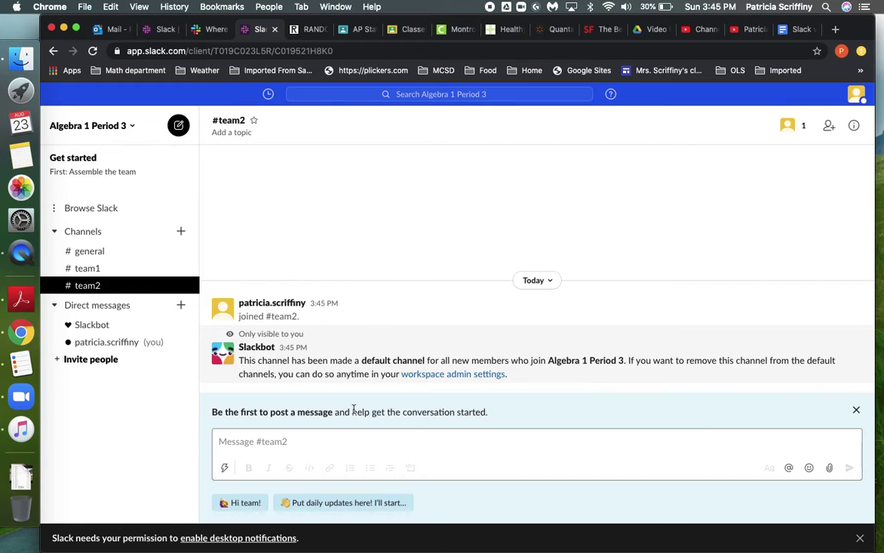
Check the Slackbot conversation, then switch to Montrose High School and view its Slackbot messages.
click(99, 326)
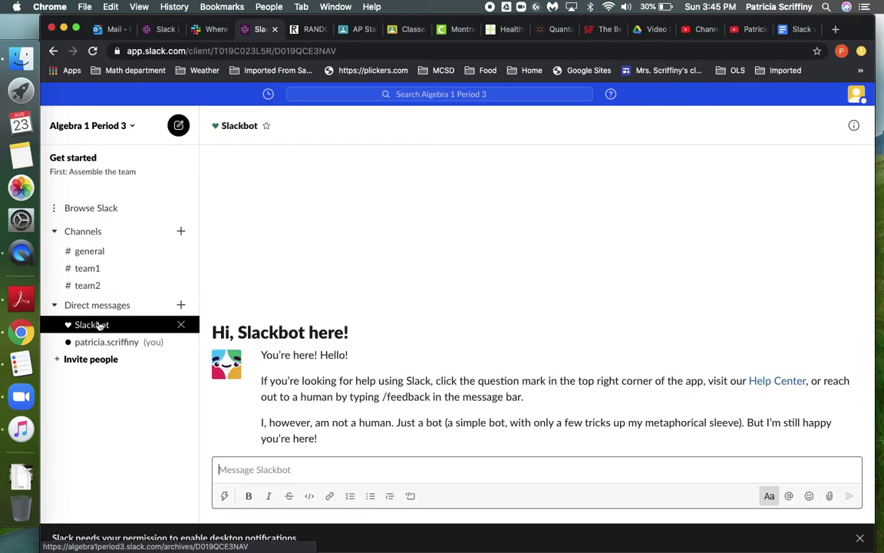
click(126, 126)
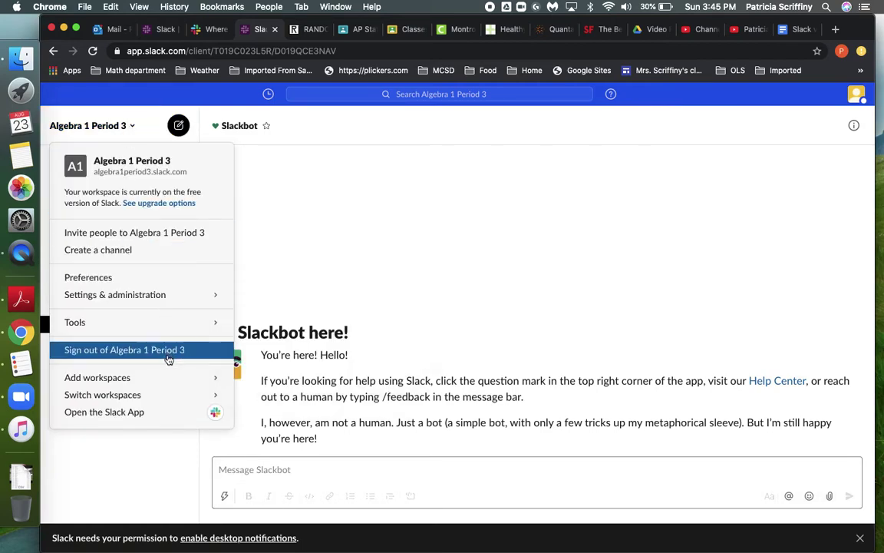
mouse_move(174, 393)
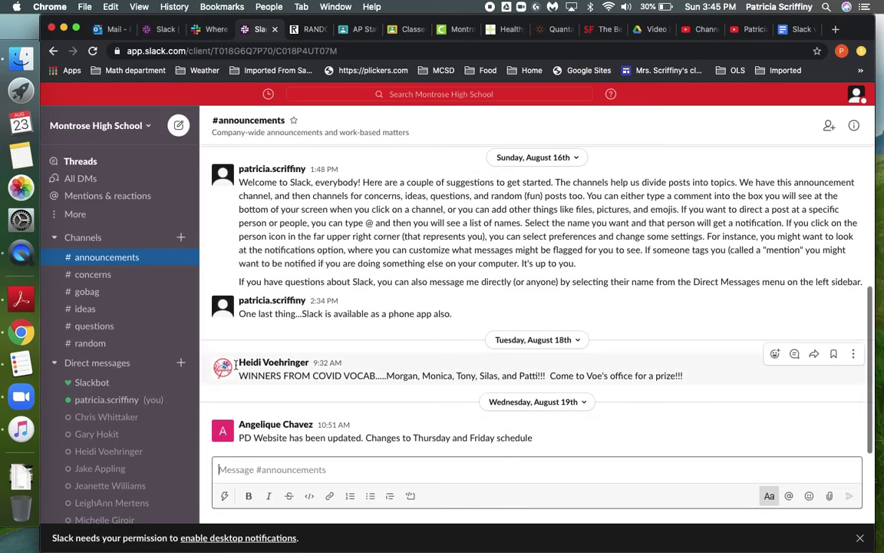
click(104, 383)
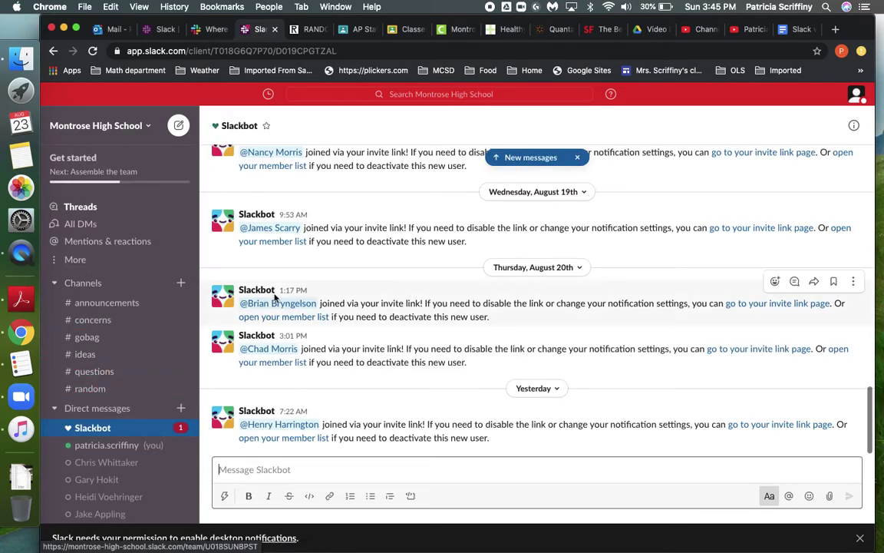
scroll(357, 278, up, 4)
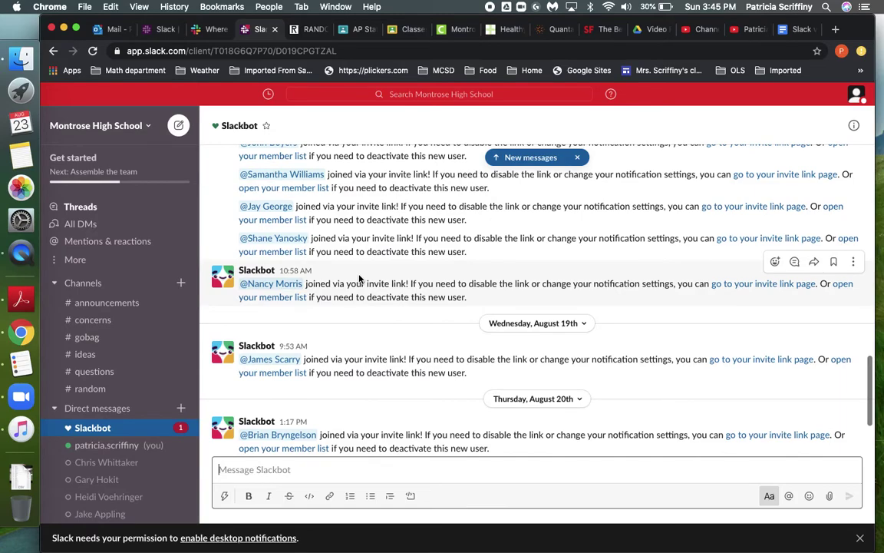
scroll(359, 280, up, 2)
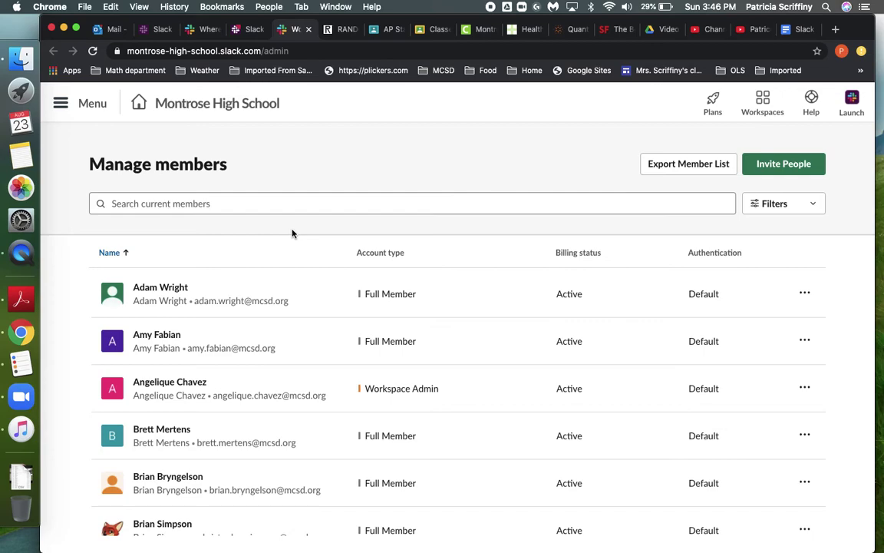
click(804, 294)
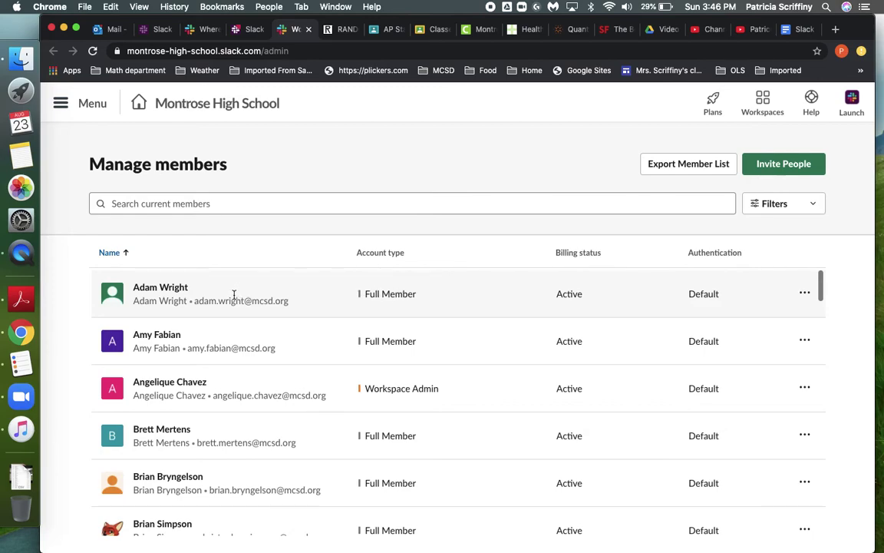
click(805, 293)
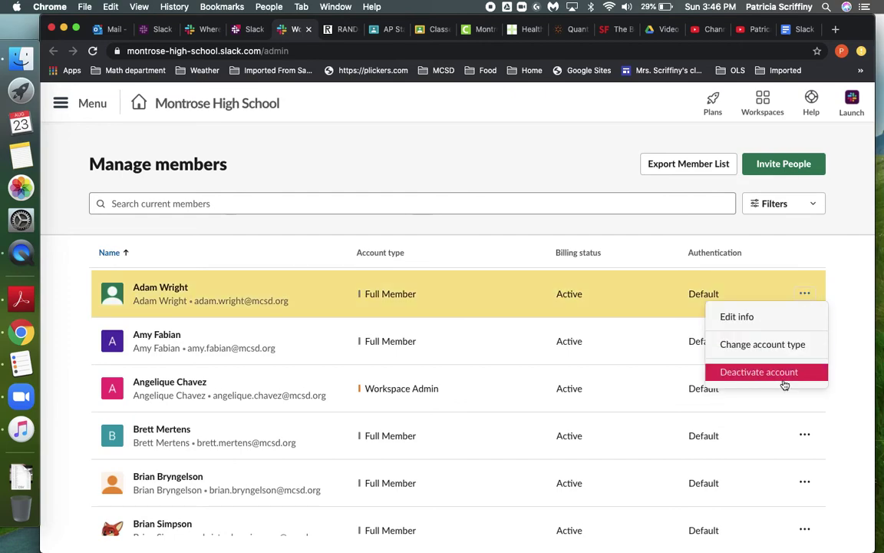
click(852, 330)
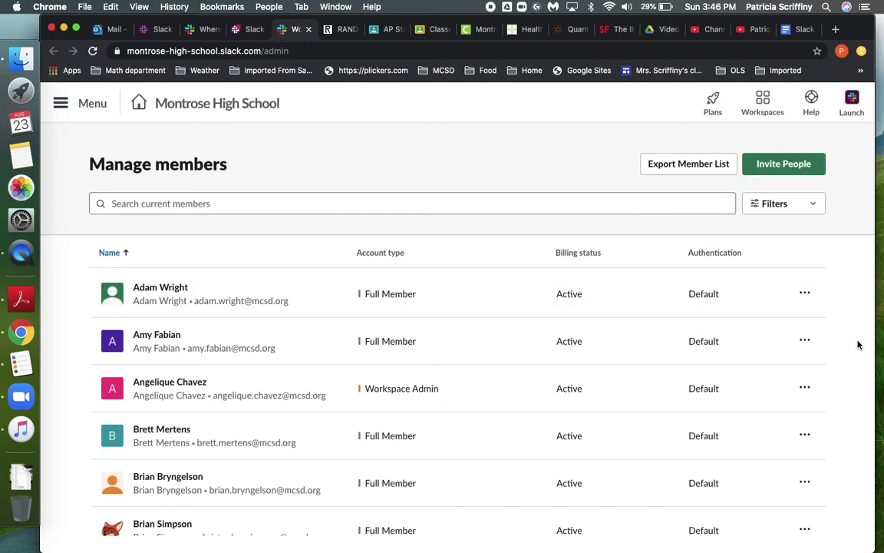
click(771, 166)
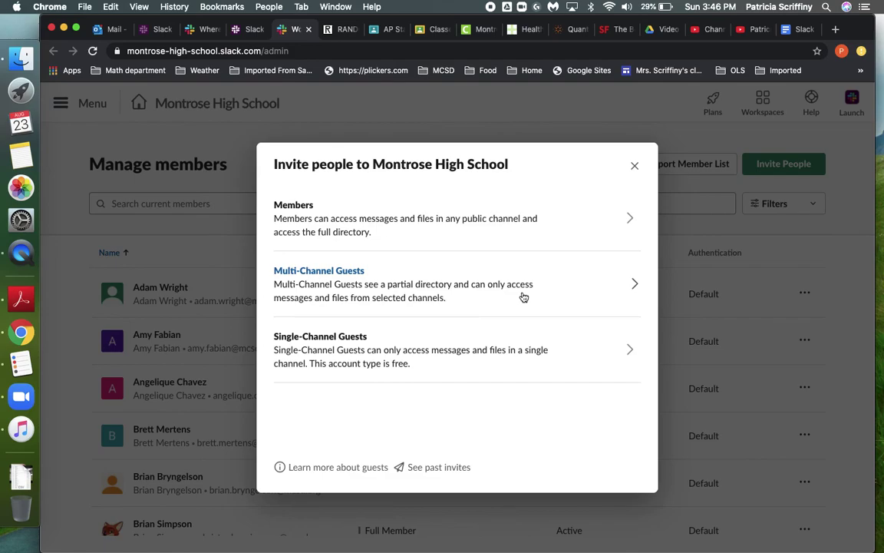
click(634, 166)
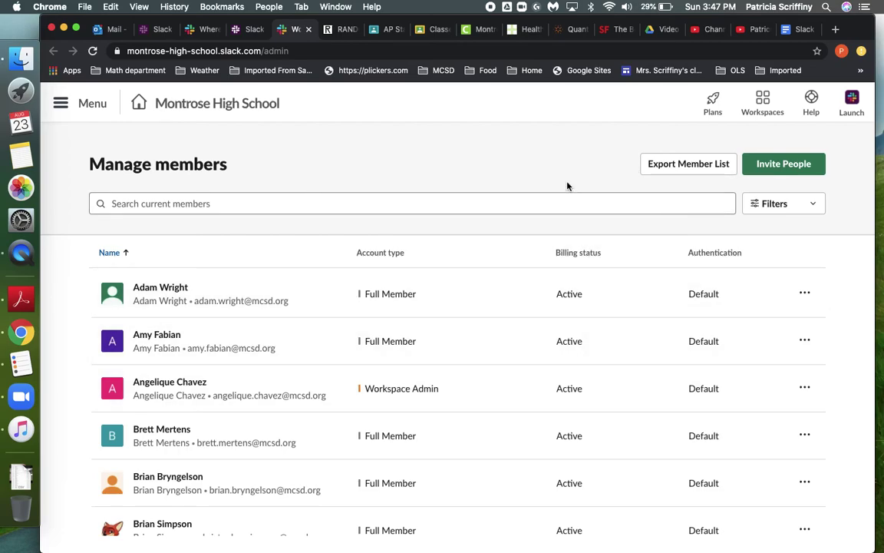
scroll(73, 412, down, 1)
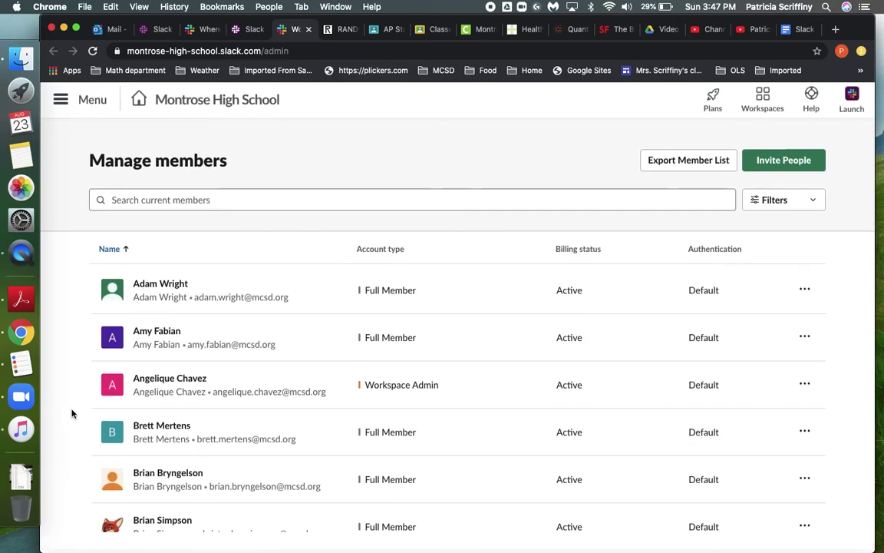
scroll(72, 414, up, 1)
scroll(232, 399, down, 3)
scroll(259, 448, up, 2)
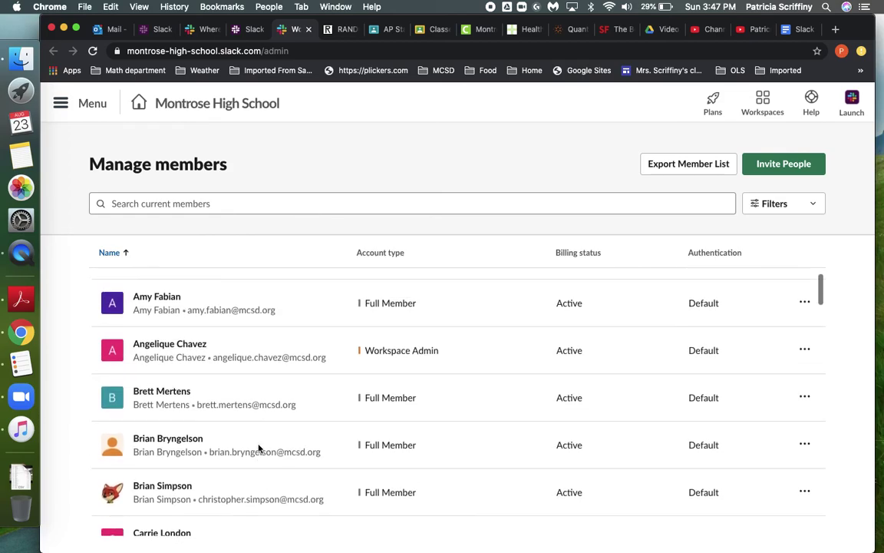
scroll(258, 448, up, 1)
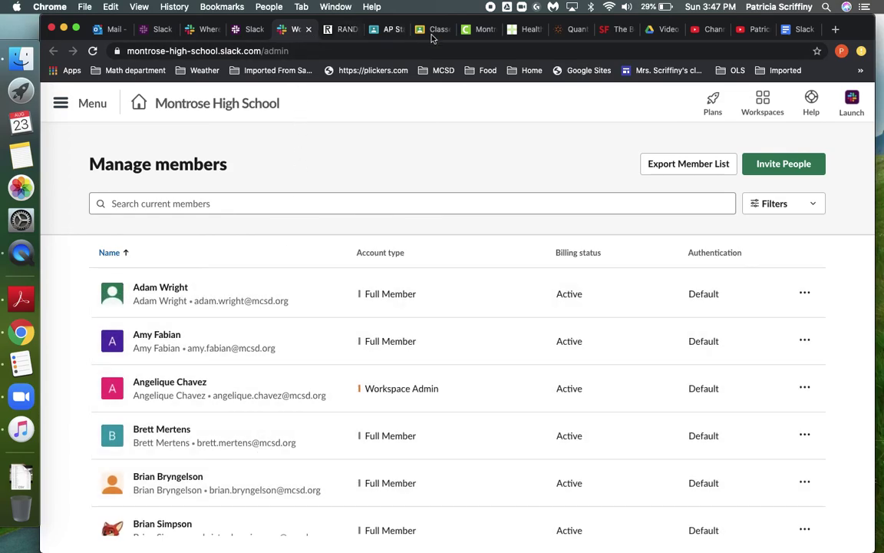